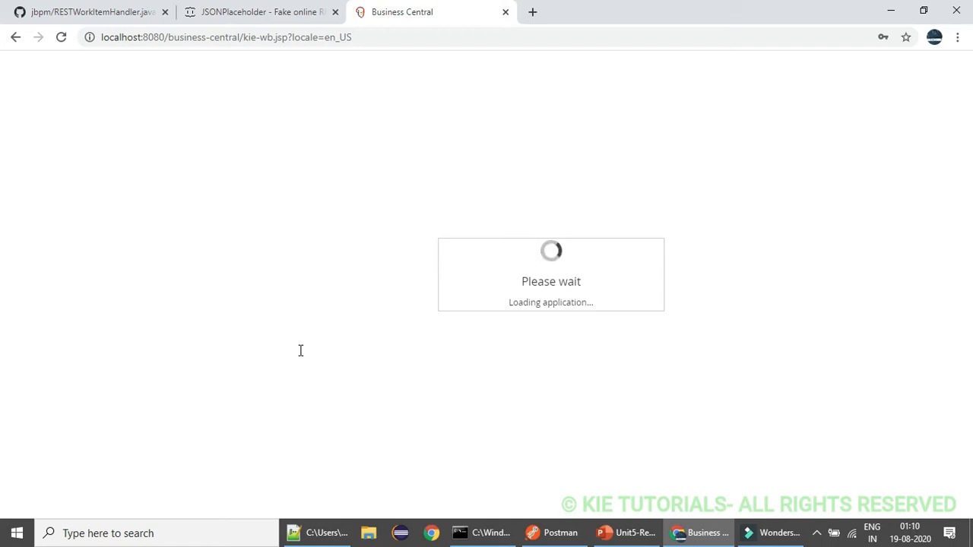
- Check the running server's console output and open the kie-space project list in Business Central
click(475, 523)
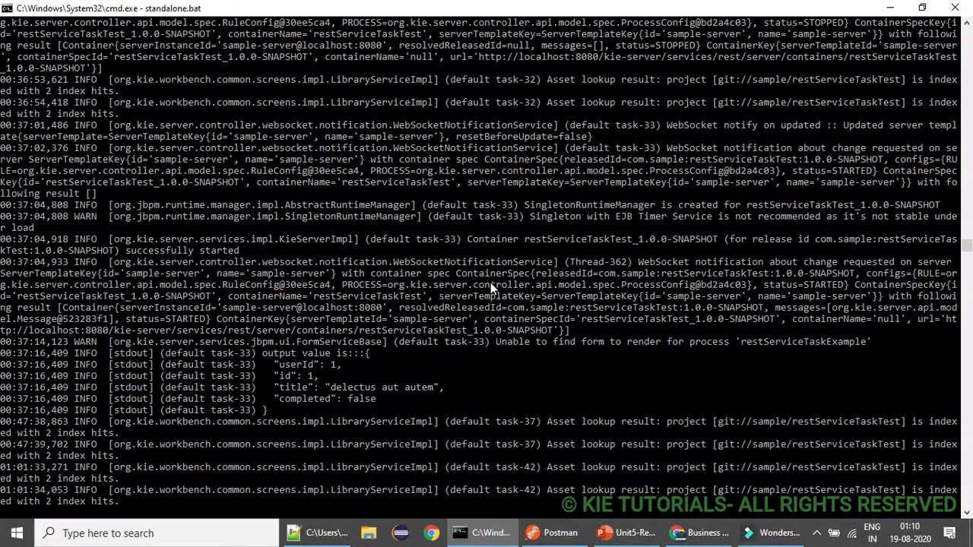
click(890, 8)
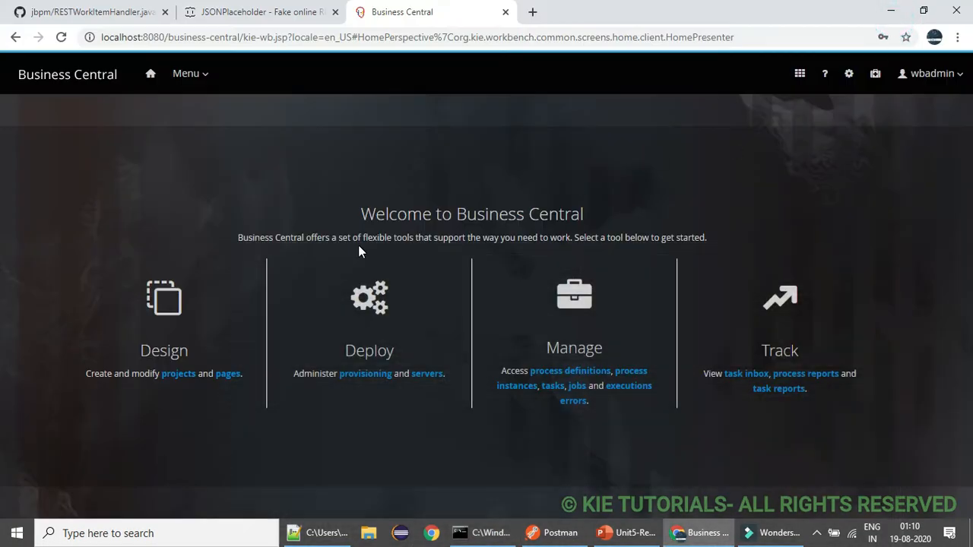
click(186, 373)
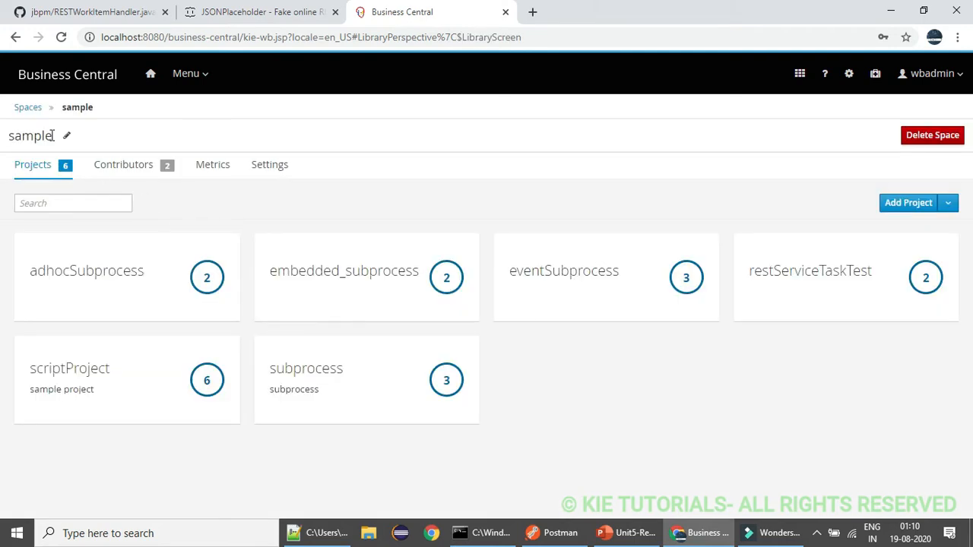
click(28, 108)
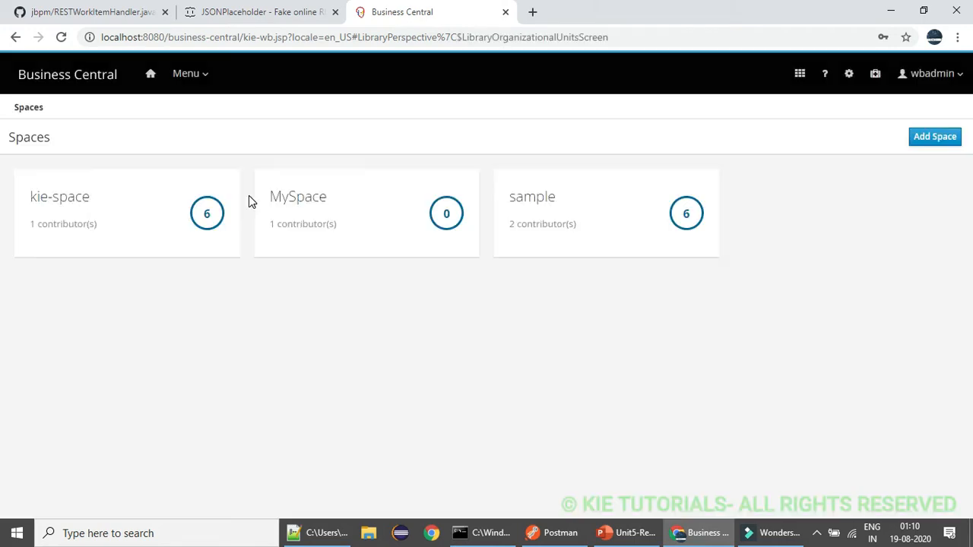
click(130, 194)
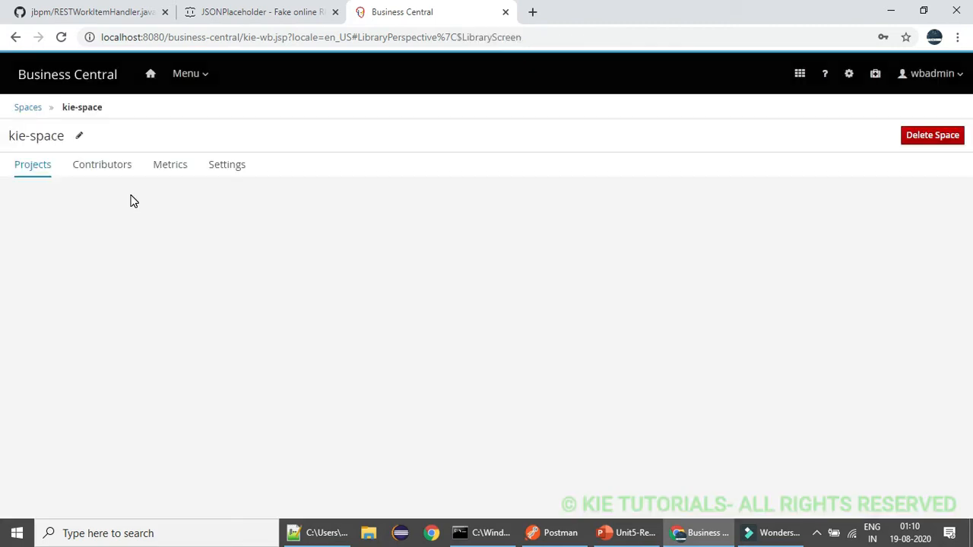
- Add a project named unit5-REST_SERVICETASK to kie-space
click(901, 207)
click(404, 138)
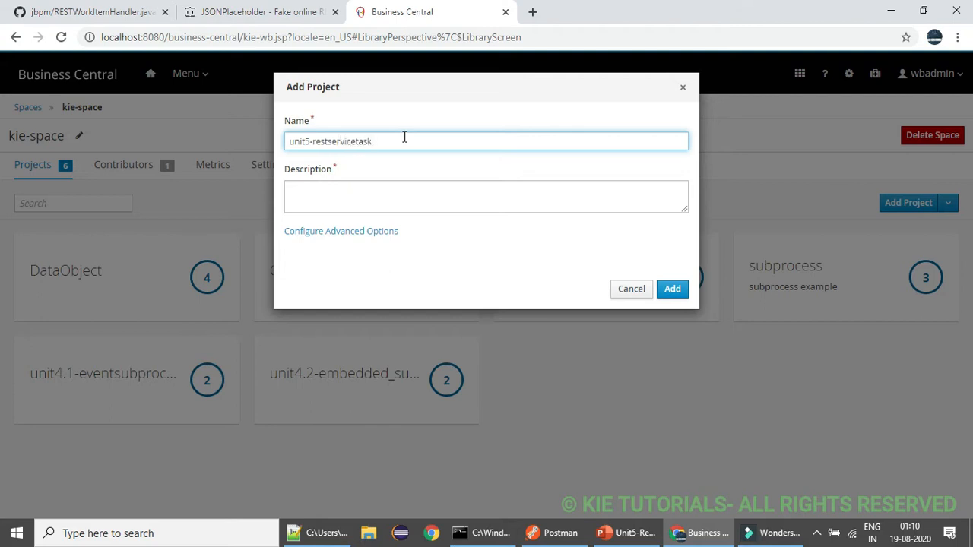
key(BackSpace)
key(BackSpace)
key(BackSpace)
key(BackSpace)
key(BackSpace)
key(BackSpace)
key(BackSpace)
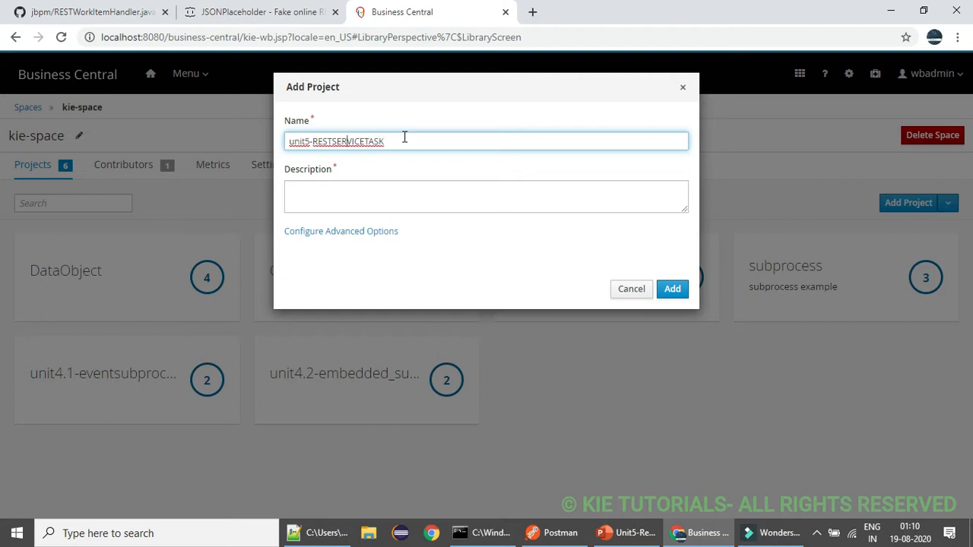
text(_)
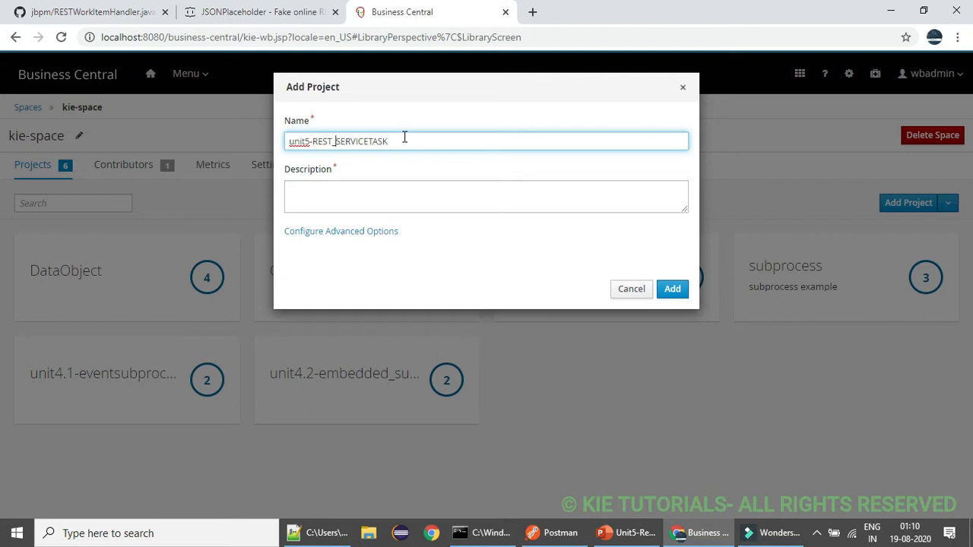
click(674, 291)
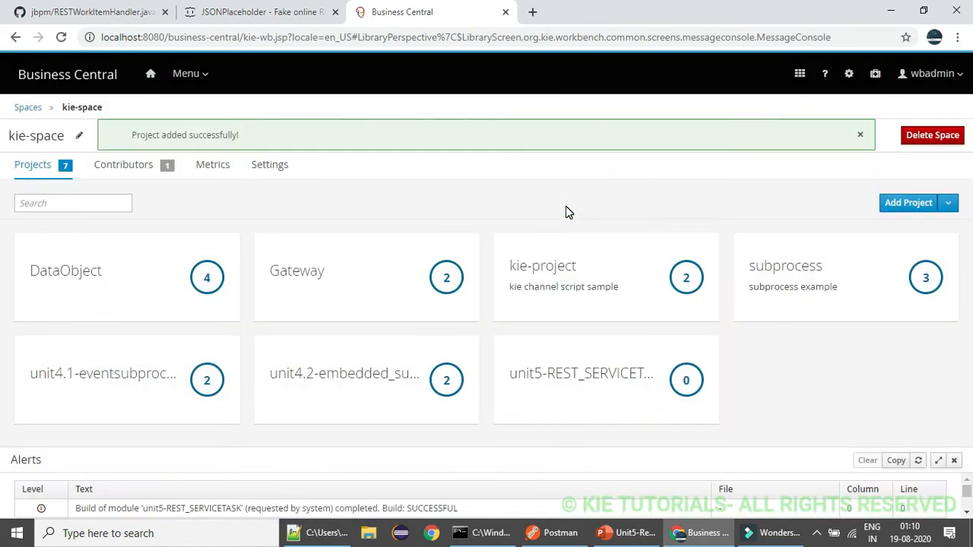
- Create a business process named Rest_Service_Task_Example in the unit5-REST_SERVICETASK project, using package com.kie_space.unit5_rest_servicetask
click(568, 383)
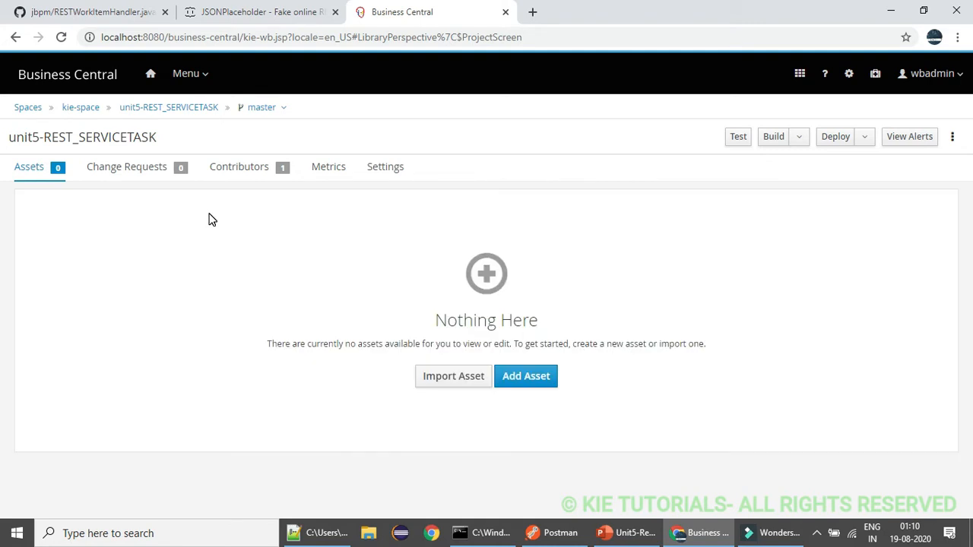
click(535, 381)
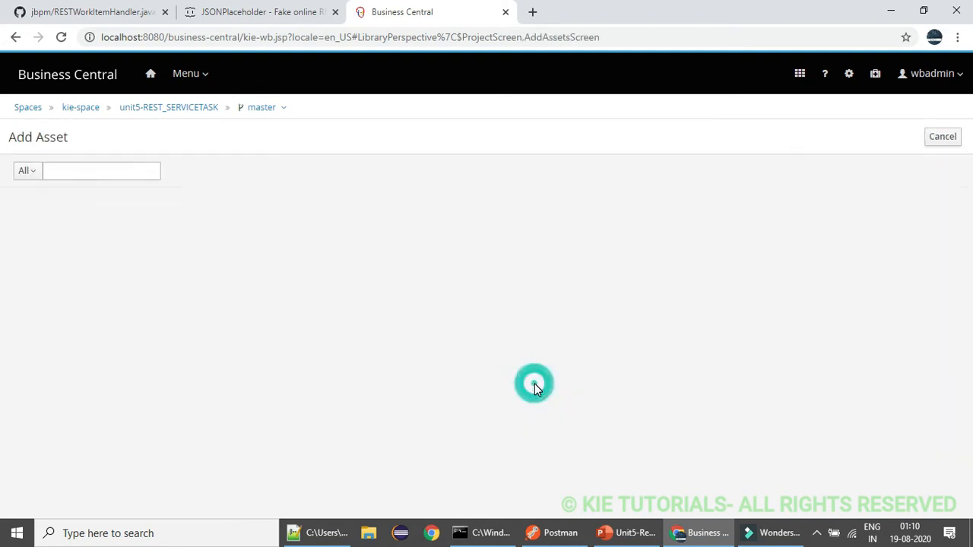
click(99, 228)
click(388, 136)
text(Rest_Service_Task_Example)
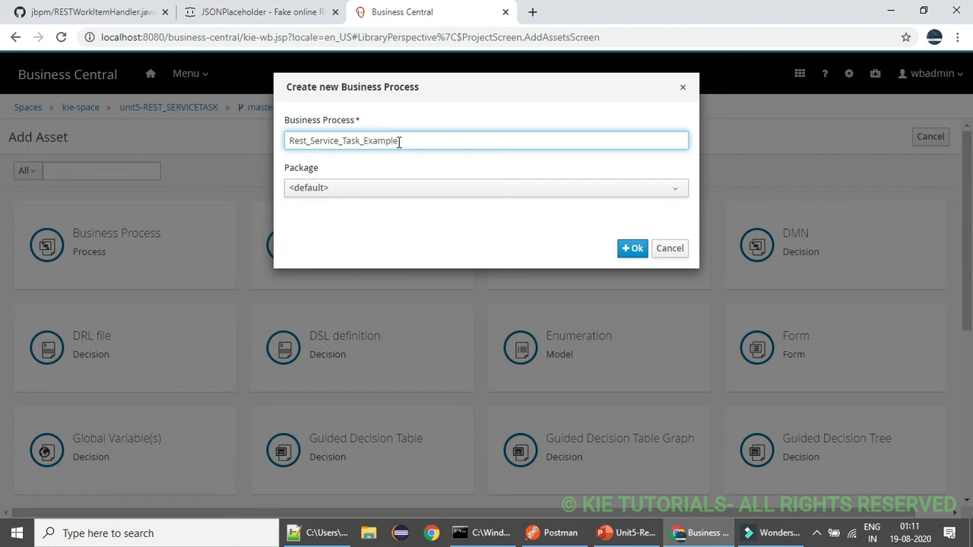
click(391, 187)
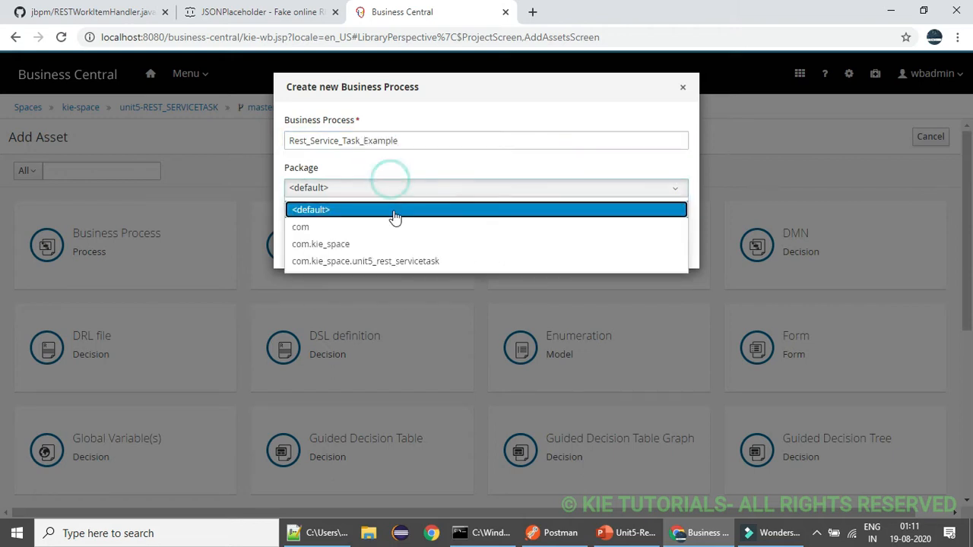
click(389, 261)
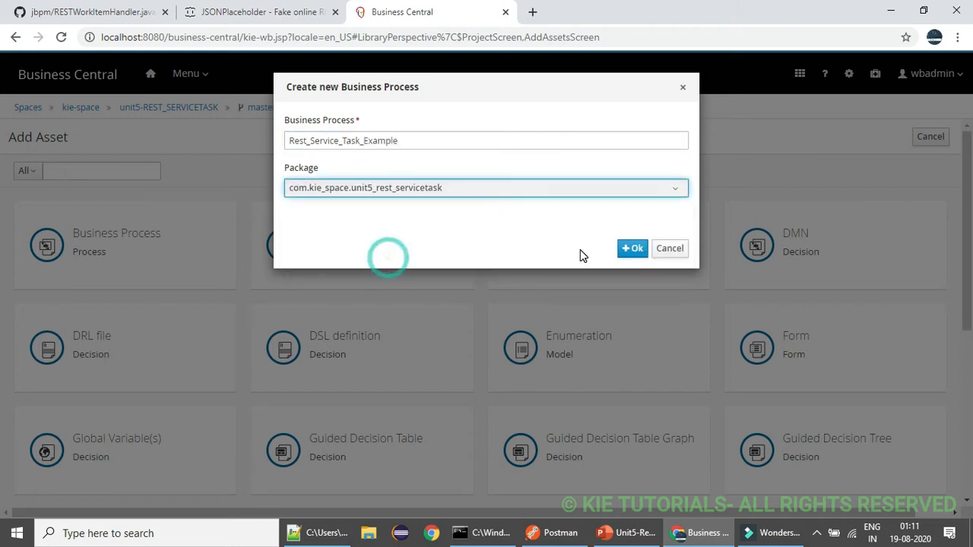
click(641, 250)
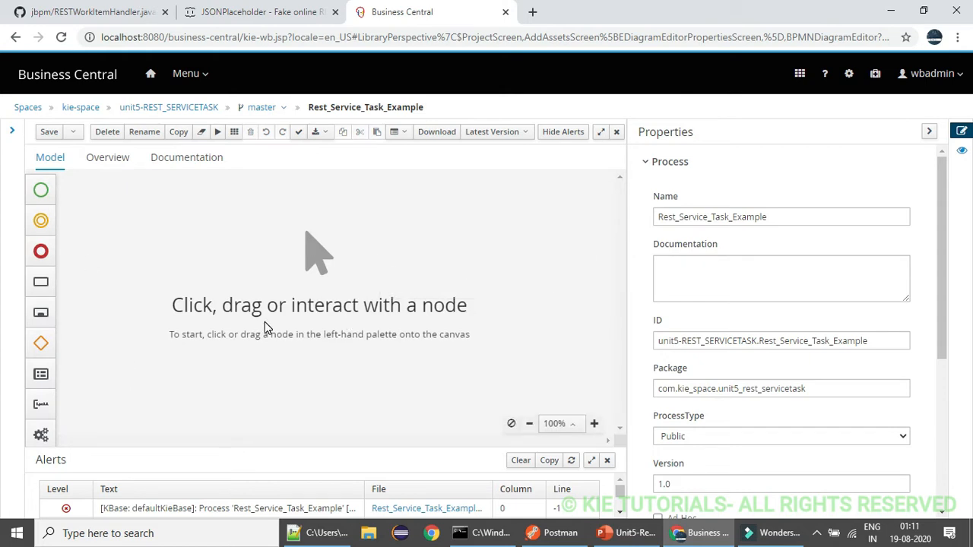
- Place a Rest service task from the service tasks in the middle of the process canvas
click(42, 436)
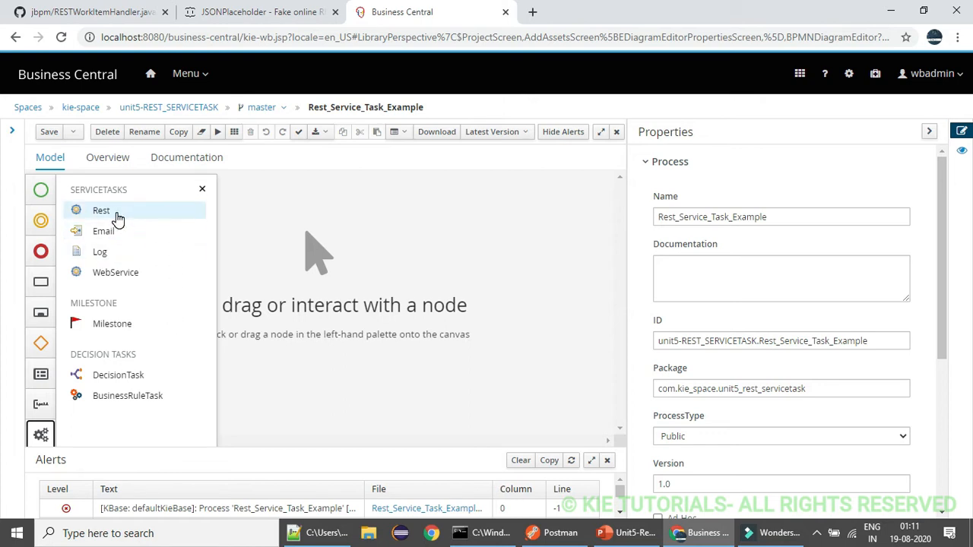
click(202, 190)
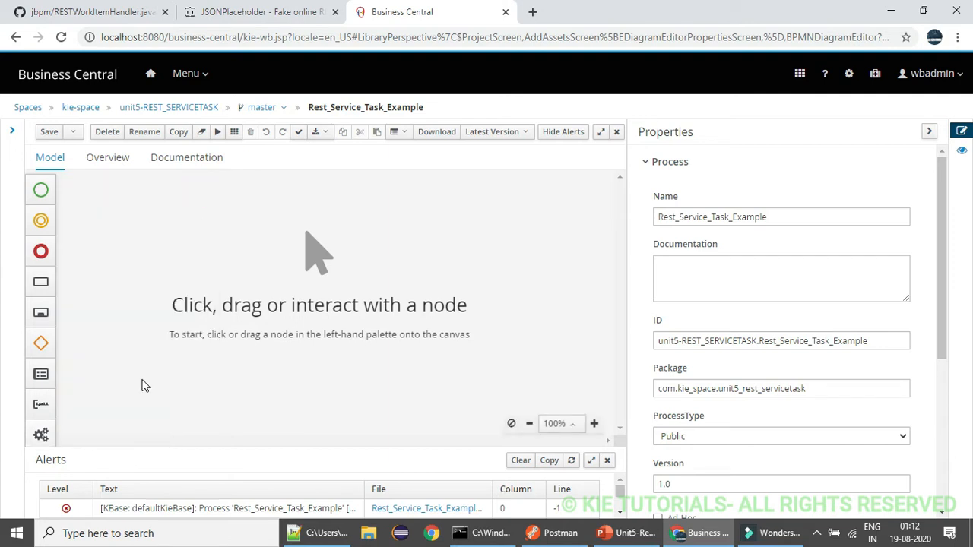
click(41, 434)
drag(101, 210, 279, 250)
click(202, 189)
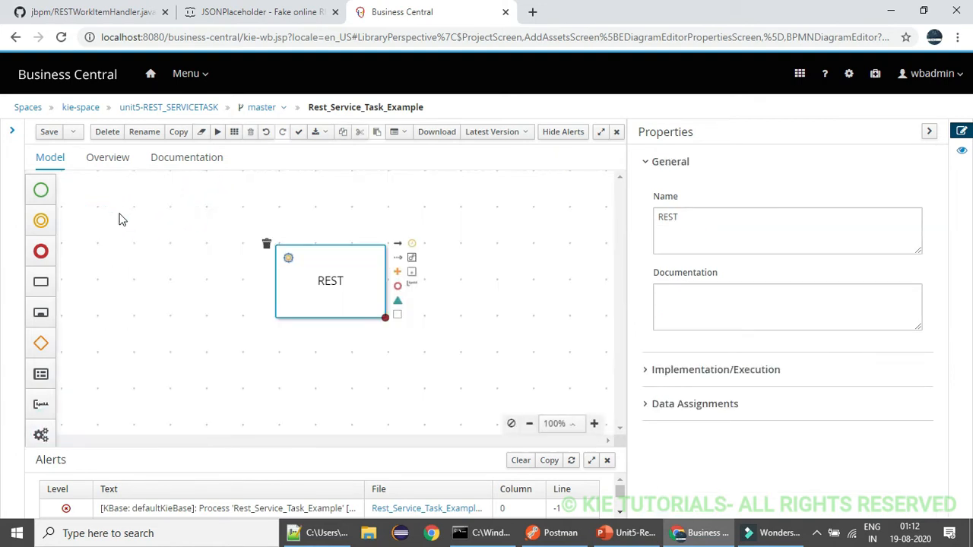
- Add a plain start event to the left of the REST task
click(41, 190)
drag(80, 211, 178, 277)
click(202, 189)
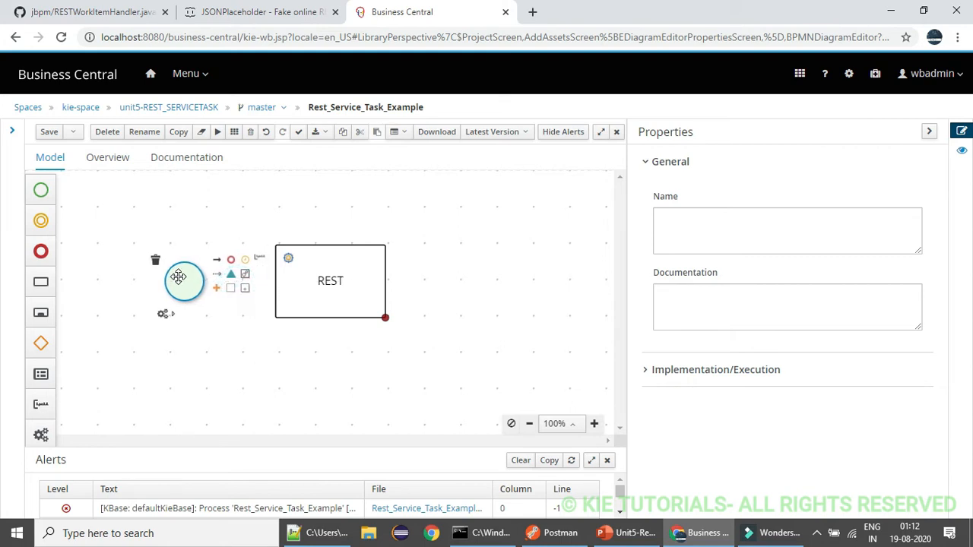
- Move the REST task closer to the start event and connect the start event to it with a sequence flow
drag(289, 280, 273, 280)
click(197, 283)
drag(218, 260, 263, 284)
click(281, 285)
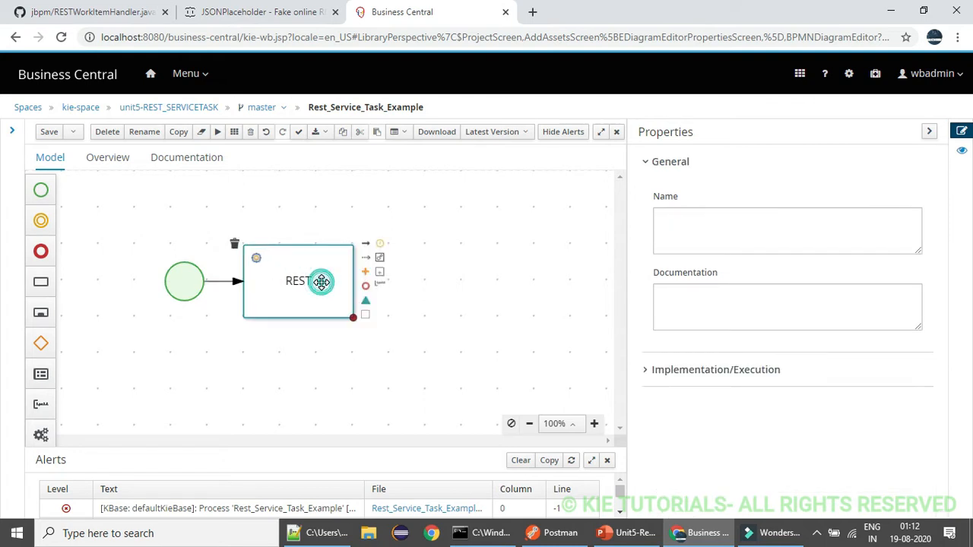
- Append an end event to the REST task and move it slightly closer to the task
click(365, 286)
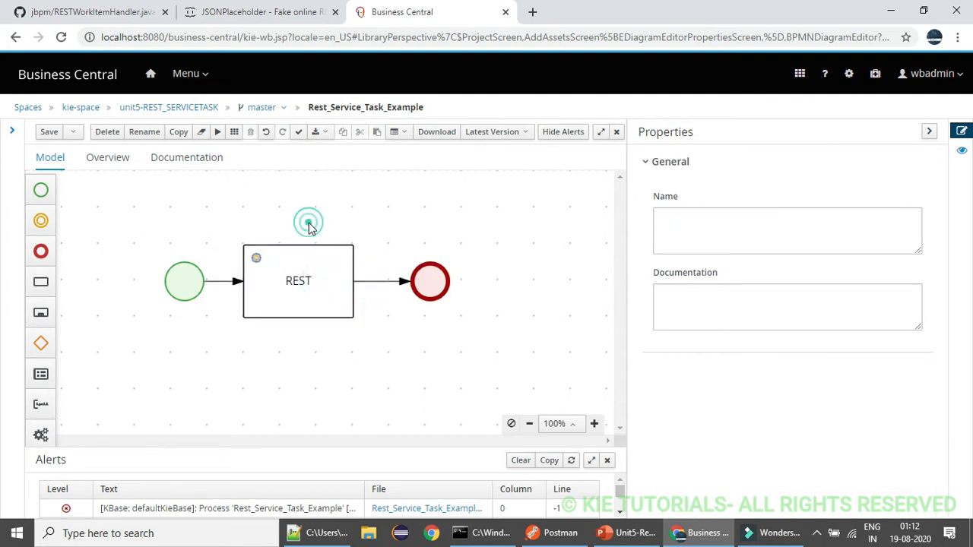
drag(428, 276, 406, 275)
click(349, 230)
click(338, 247)
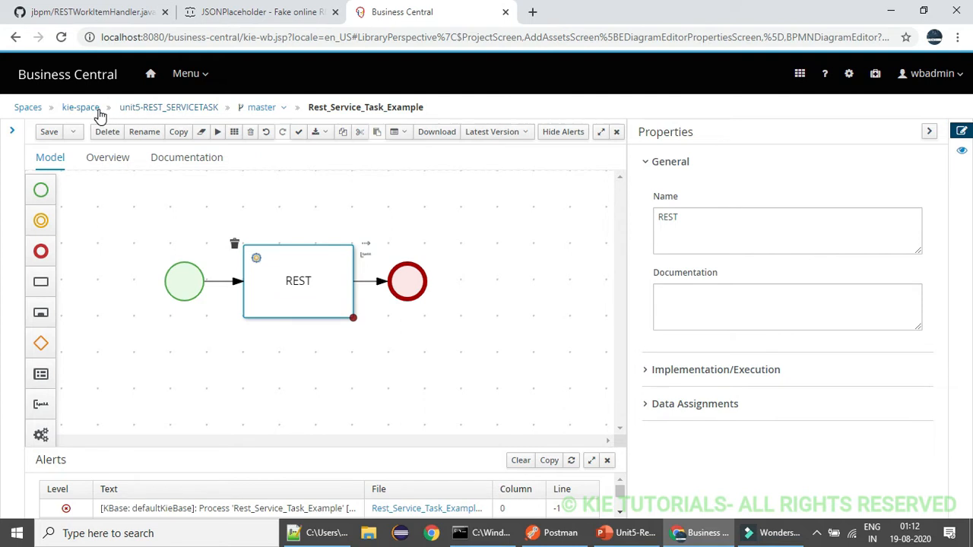
- Open the project's WorkDefinitions asset and examine the name and parameters of the Email definition
click(139, 110)
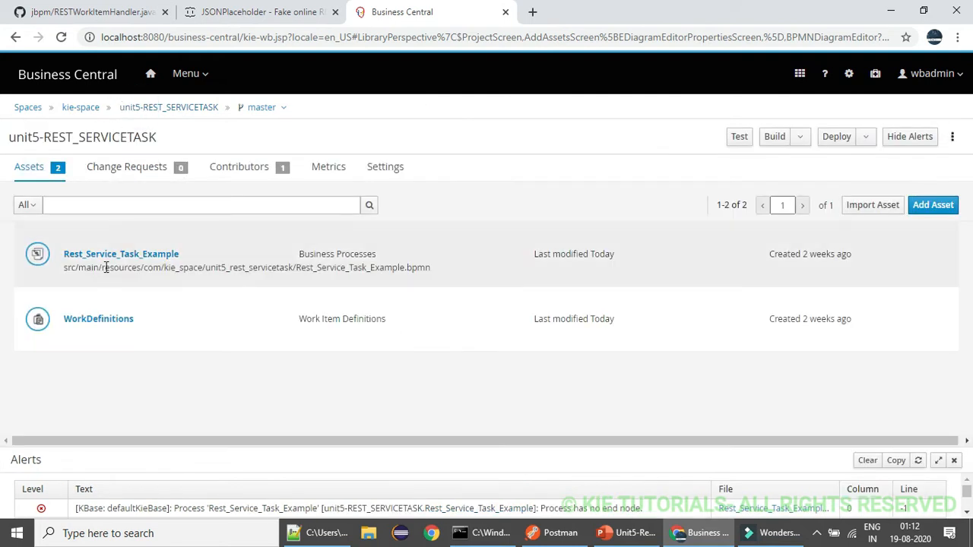
click(106, 318)
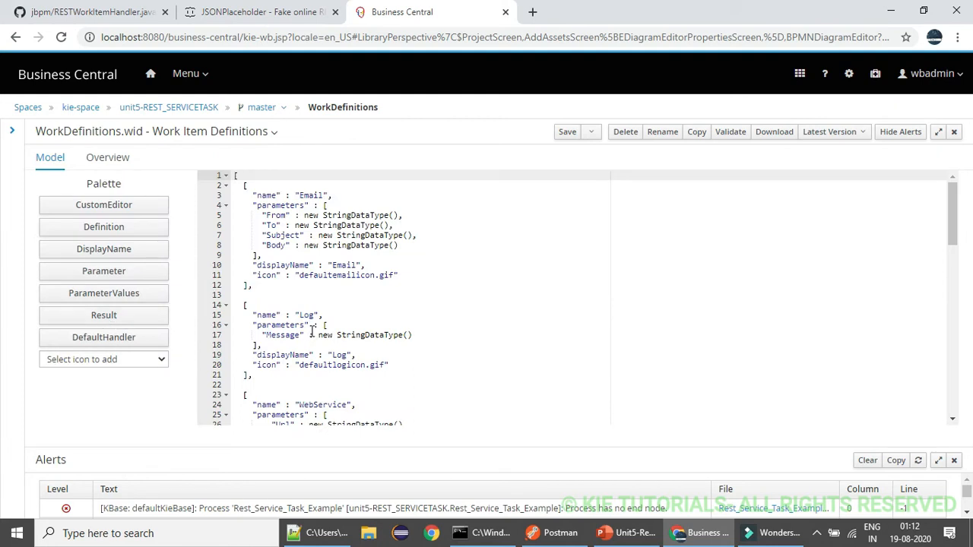
click(403, 215)
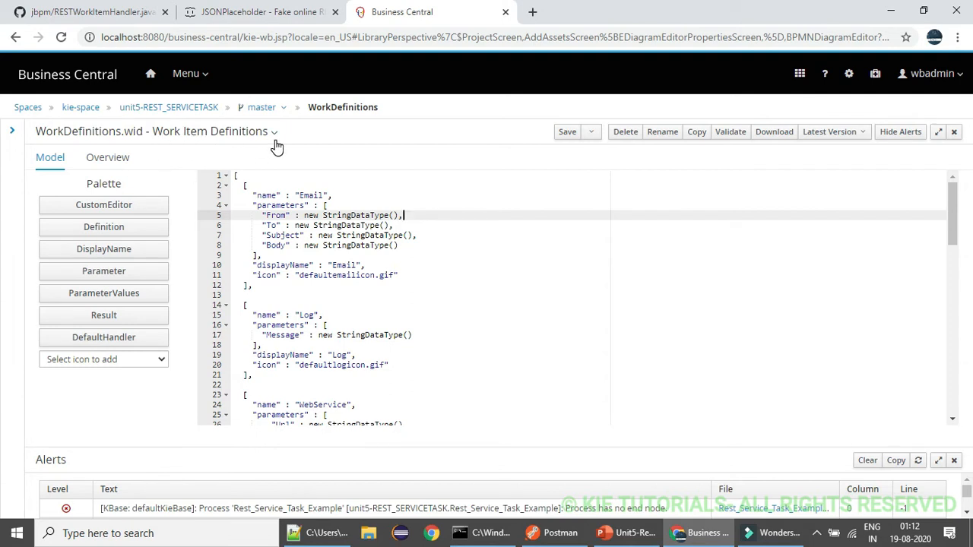
click(349, 195)
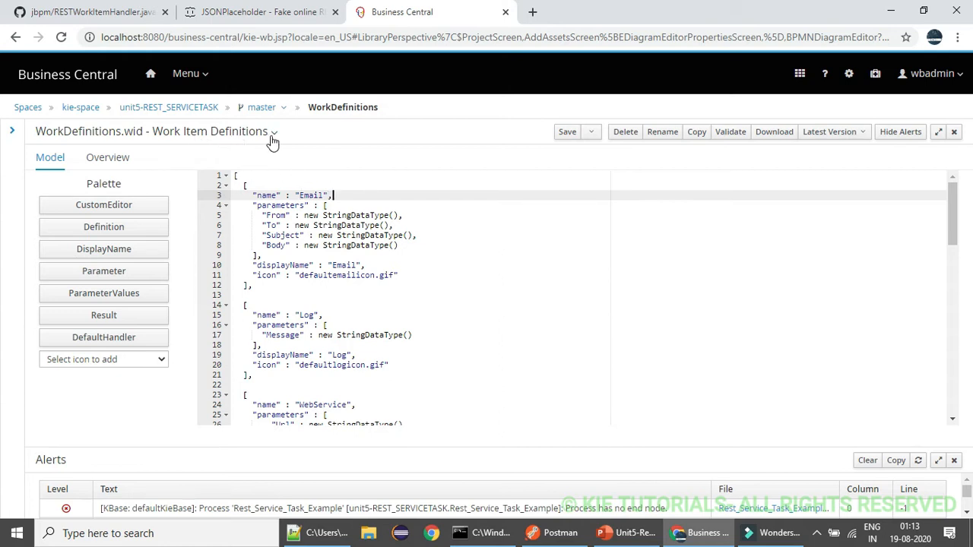
click(338, 203)
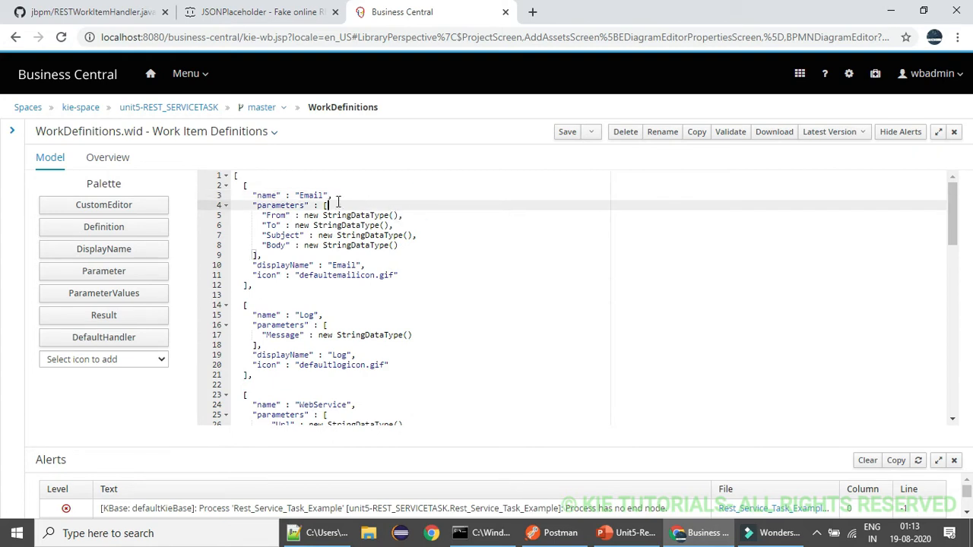
double_click(306, 195)
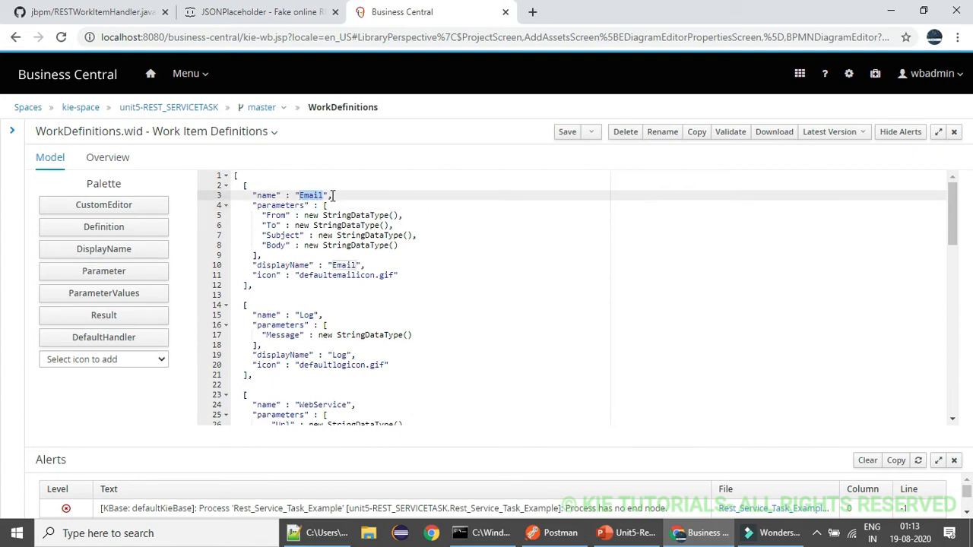
double_click(299, 205)
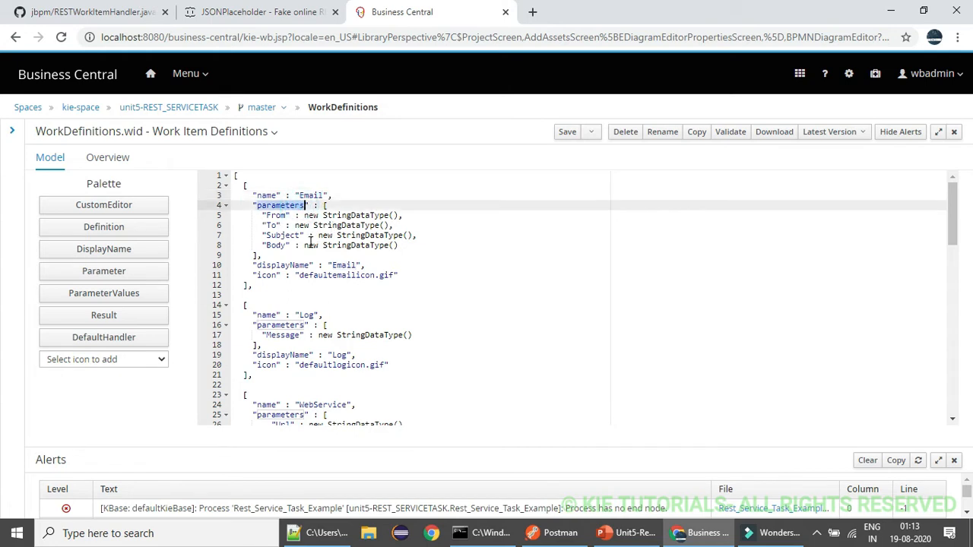
- Examine the name, parameters and results of the WebService definition further down in the work item definitions
click(363, 297)
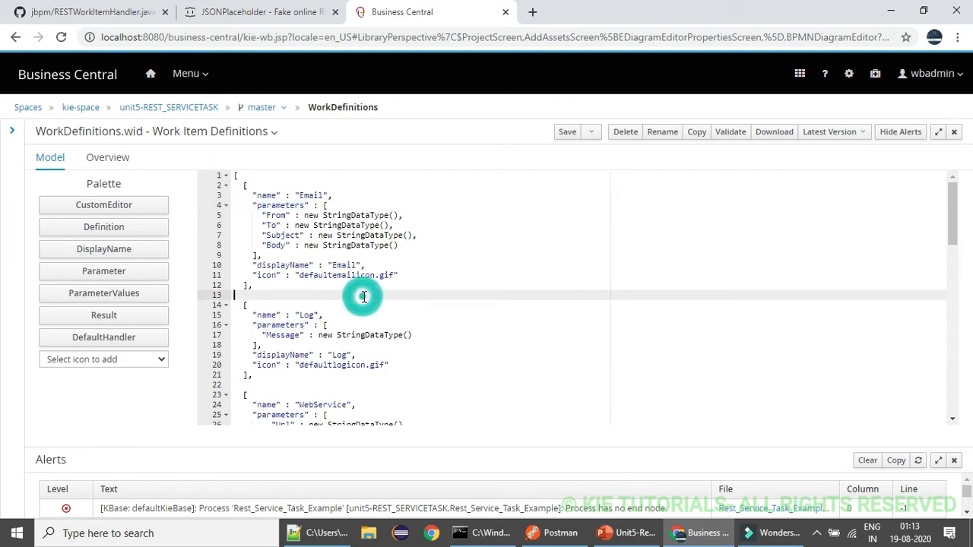
key(Down)
key(Down)
key(Down)
key(Down)
key(Down)
key(Down)
key(Down)
key(Down)
key(Down)
key(Down)
key(Down)
key(Down)
key(Down)
key(Down)
key(Down)
key(Down)
key(Down)
key(Down)
key(Down)
key(Down)
key(Down)
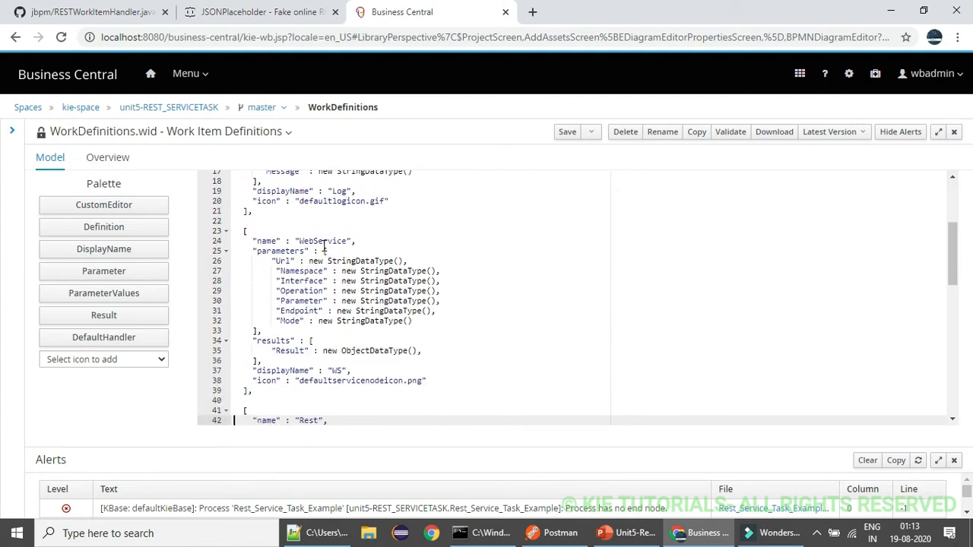
double_click(322, 241)
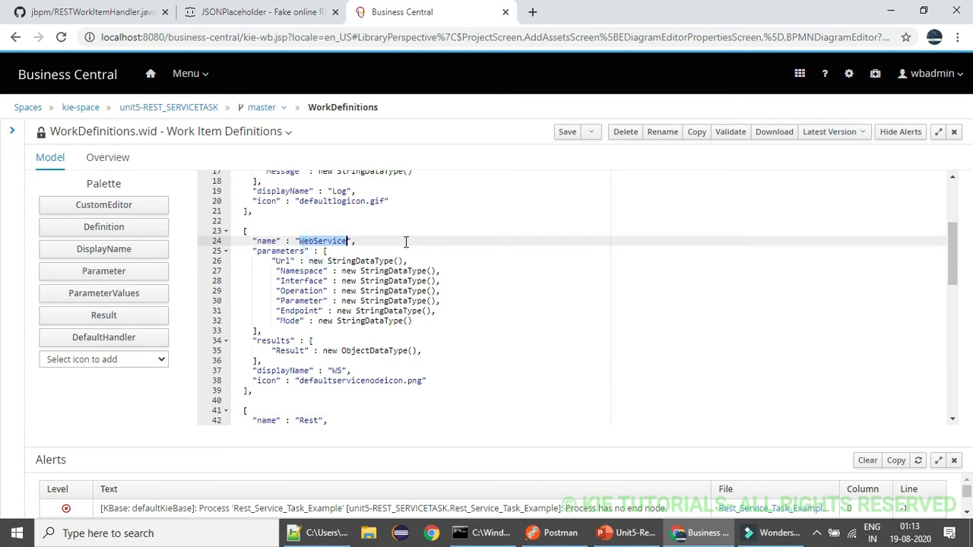
click(330, 243)
double_click(326, 244)
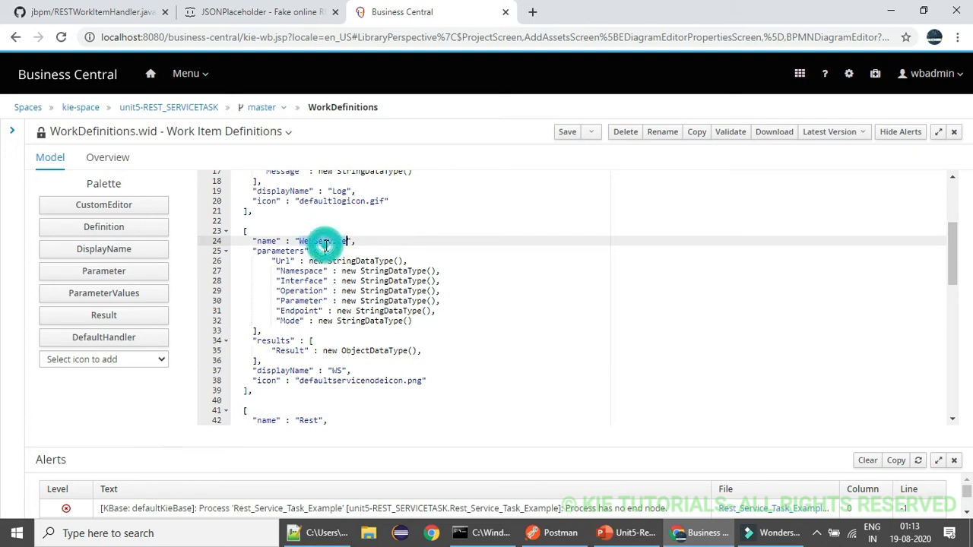
double_click(295, 252)
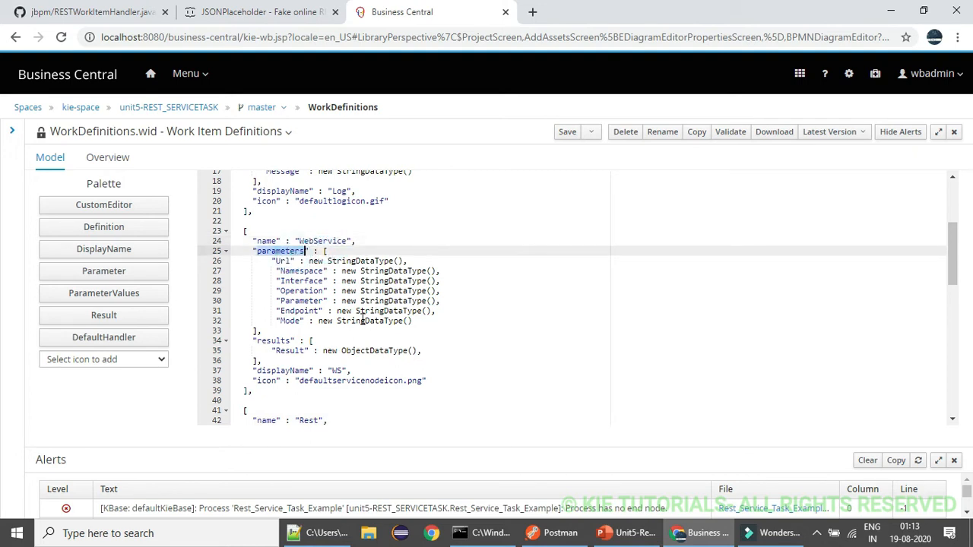
double_click(275, 342)
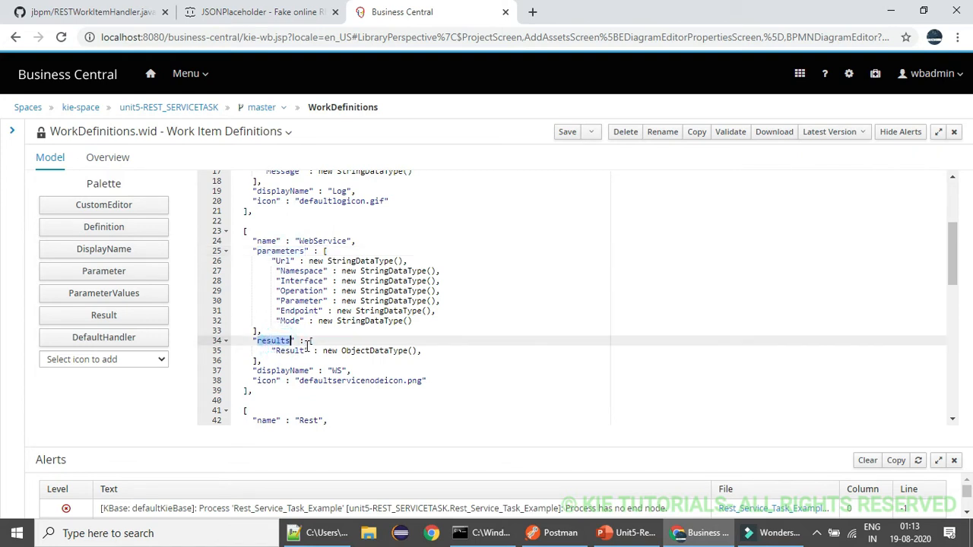
- Examine the WebService definition's result entry and the name and parameters of the Rest definition below it
double_click(287, 351)
key(Down)
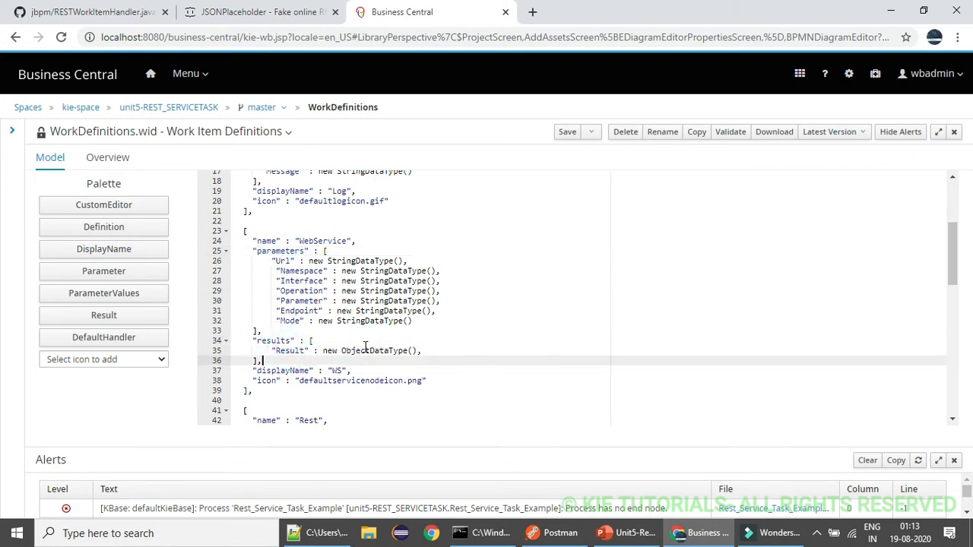
key(Down)
key(Down)
key(Down)
key(Down)
key(Down)
key(Down)
key(Down)
key(Down)
key(Down)
key(Down)
key(Down)
key(Down)
key(Down)
key(Down)
key(Down)
key(Down)
key(Down)
key(Down)
key(Down)
key(Down)
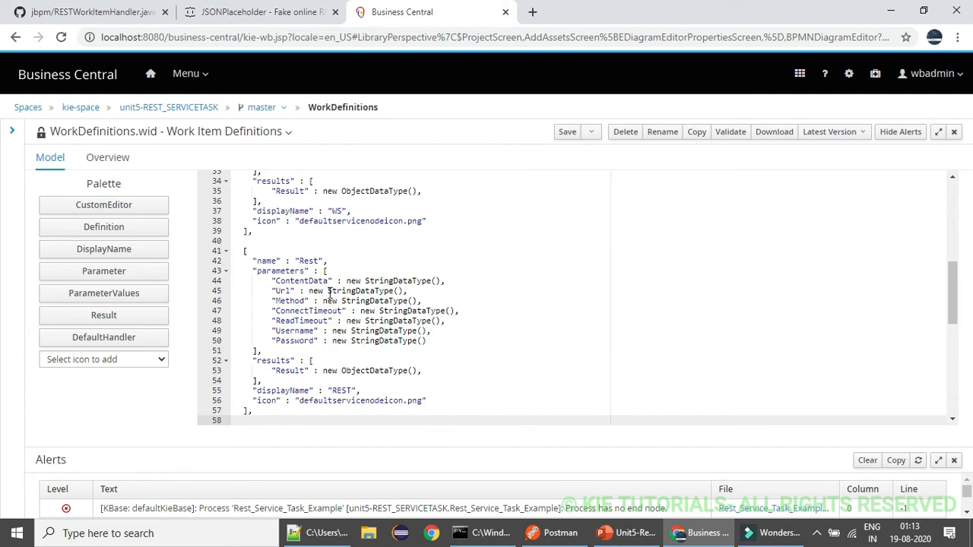
double_click(309, 261)
click(375, 264)
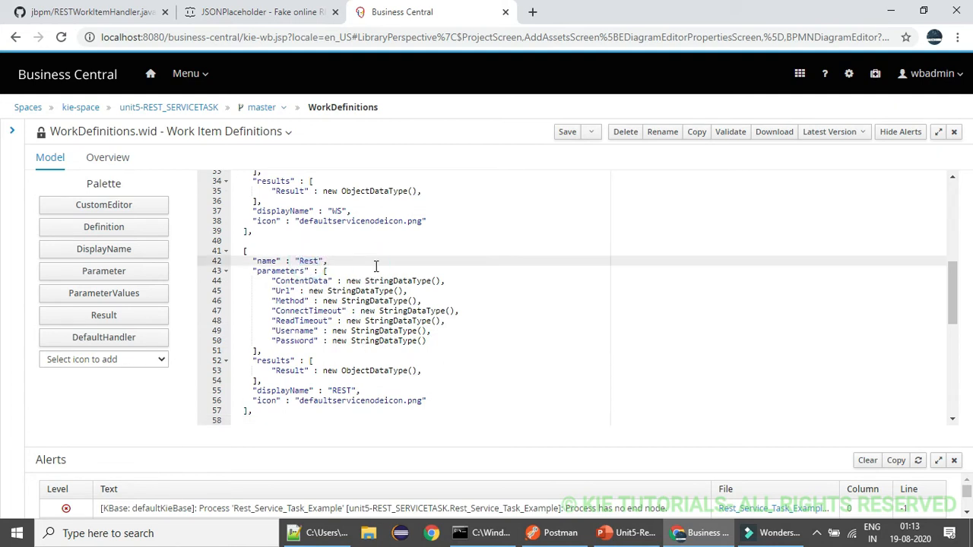
double_click(301, 273)
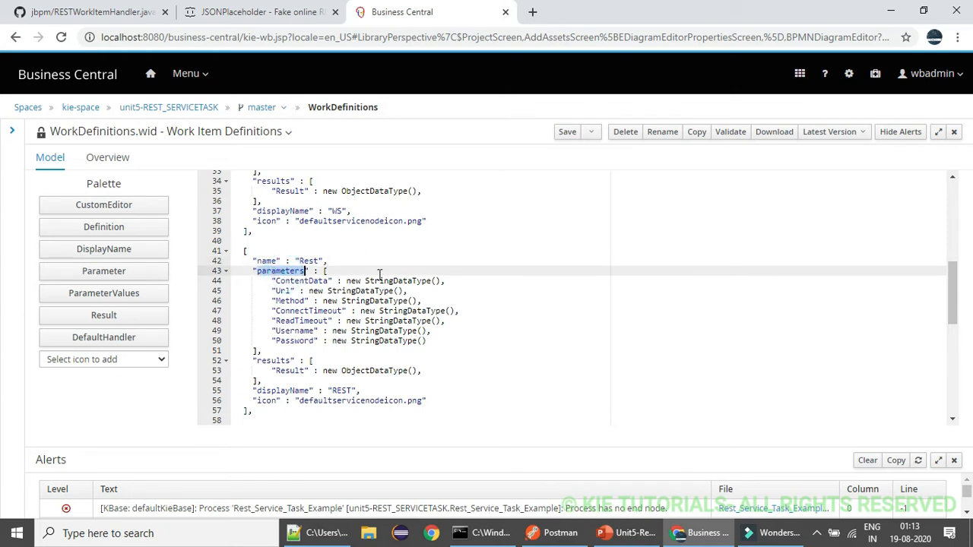
- Examine the results, display name and icon entries of the Rest definition
double_click(275, 361)
double_click(288, 391)
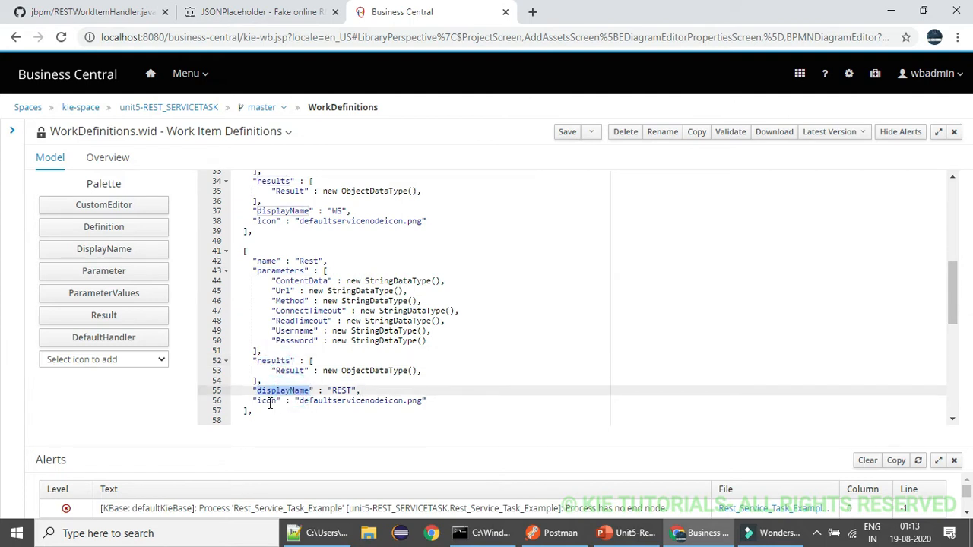
double_click(268, 401)
double_click(331, 400)
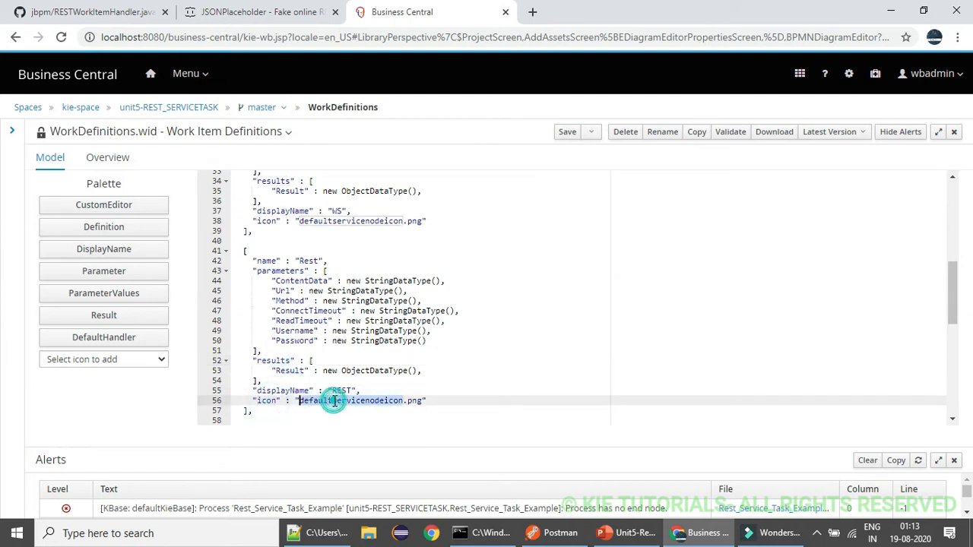
click(429, 400)
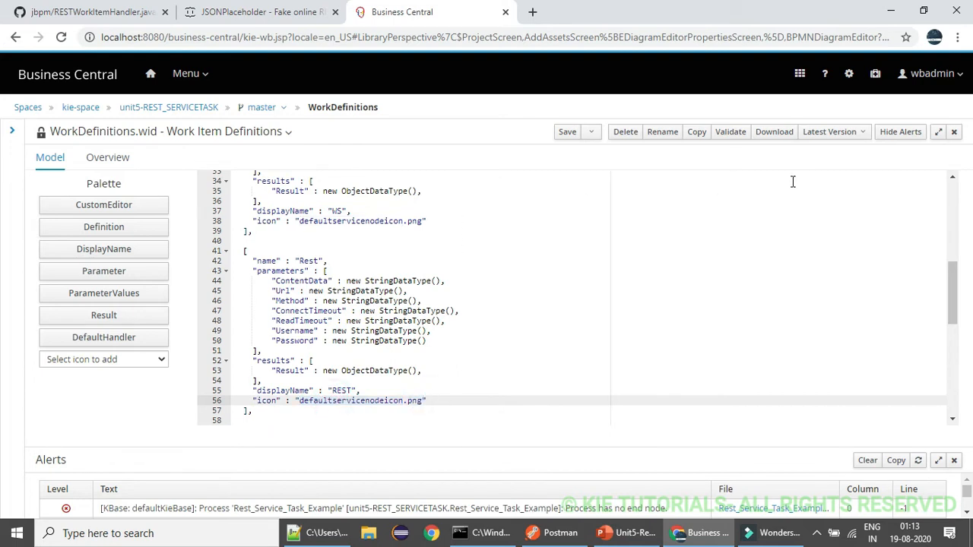
click(685, 279)
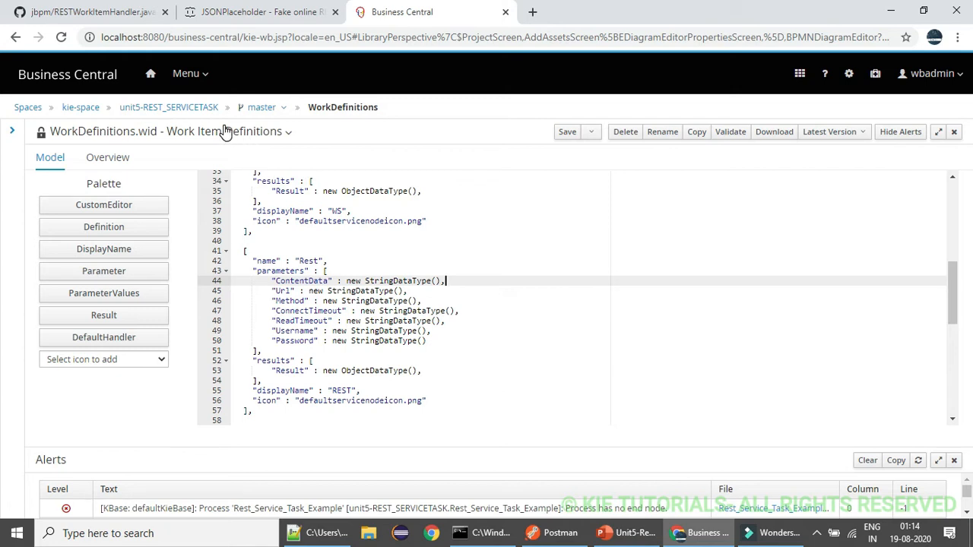
- Return to the project's Rest_Service_Task_Example process and open the REST task's data assignments for editing
click(190, 107)
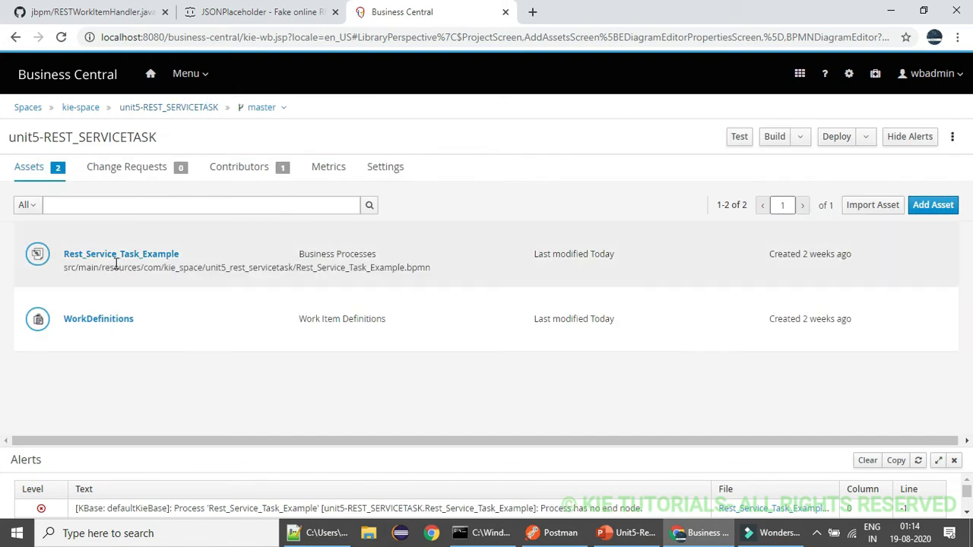
click(115, 264)
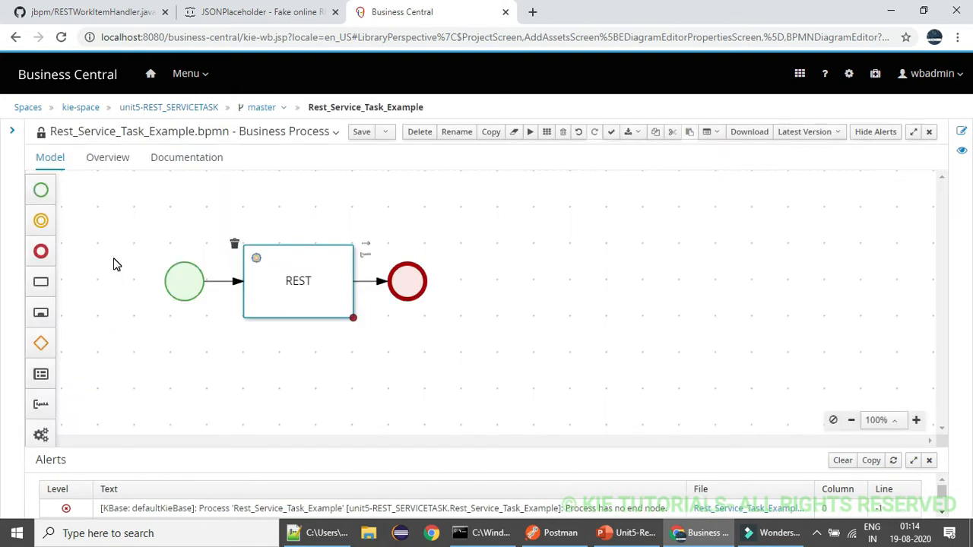
click(962, 132)
click(645, 403)
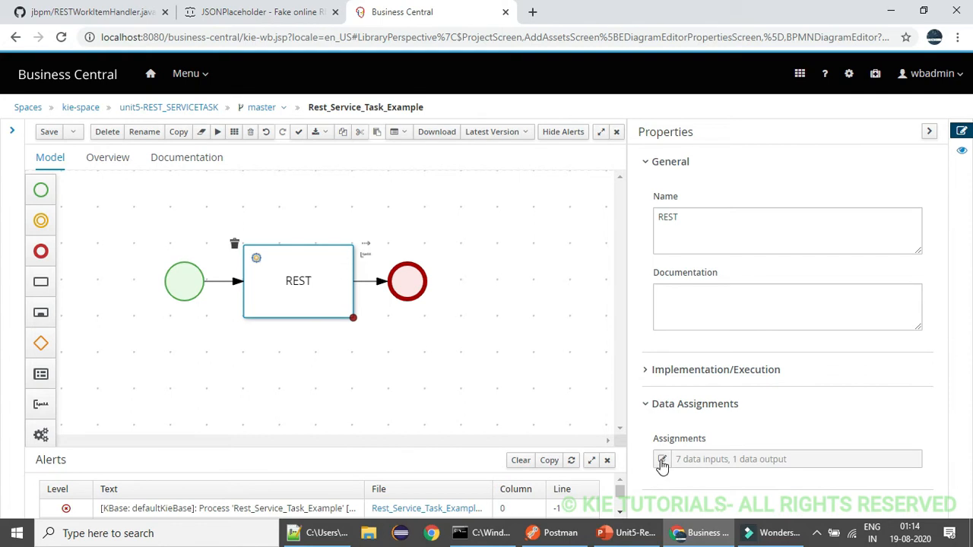
click(662, 460)
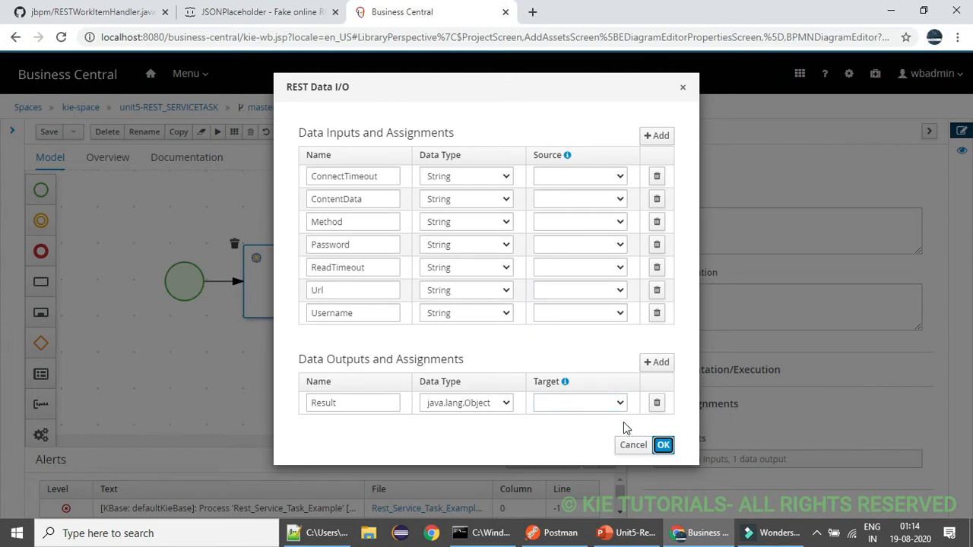
click(280, 20)
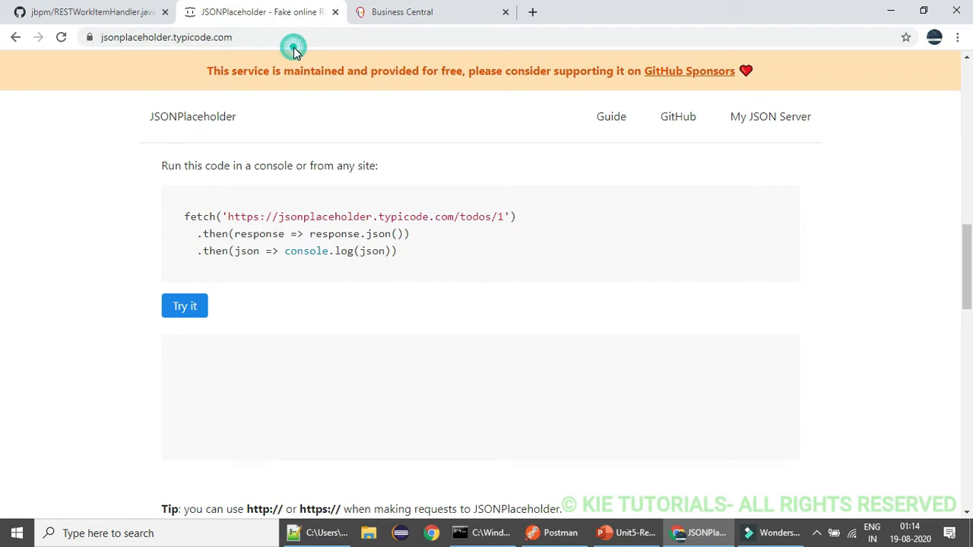
drag(228, 217, 499, 216)
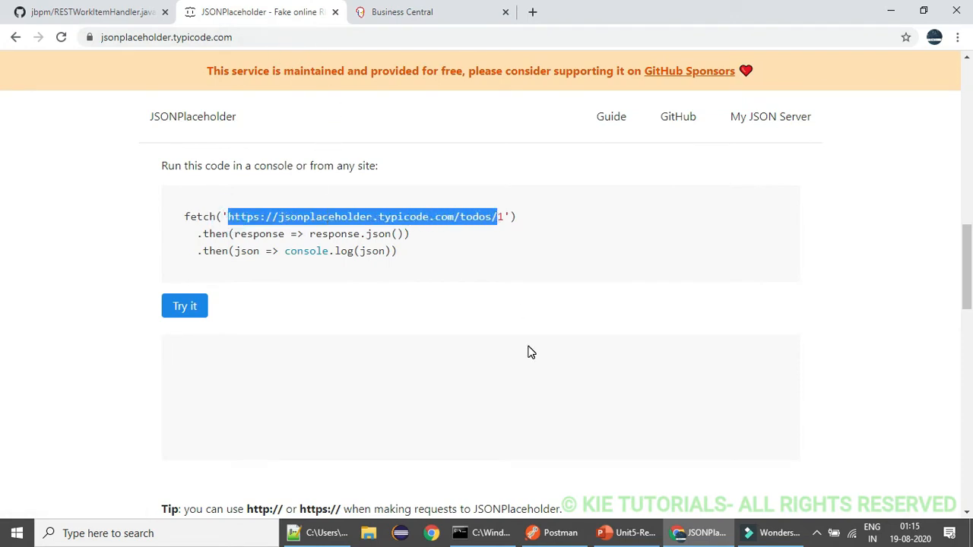
click(560, 533)
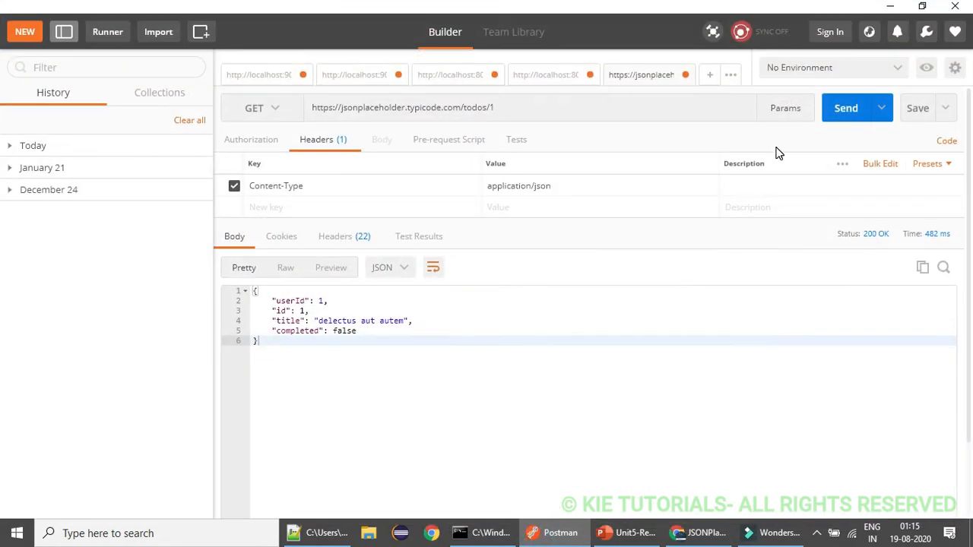
click(846, 107)
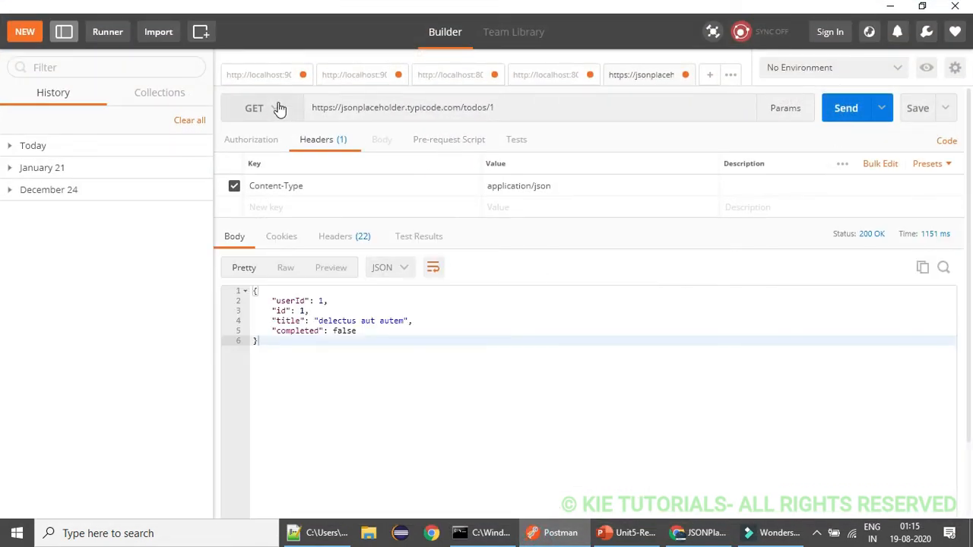
click(367, 302)
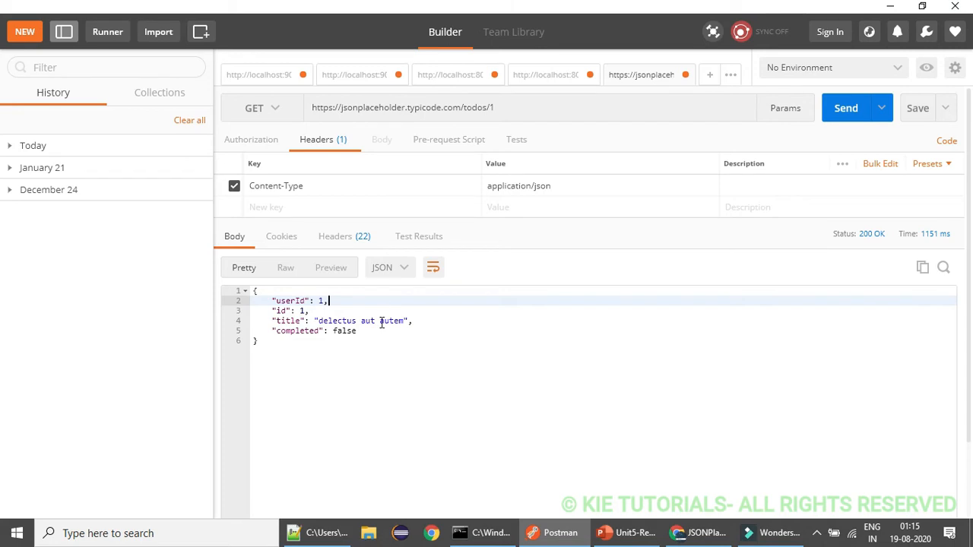
click(491, 108)
key(ctrl+c)
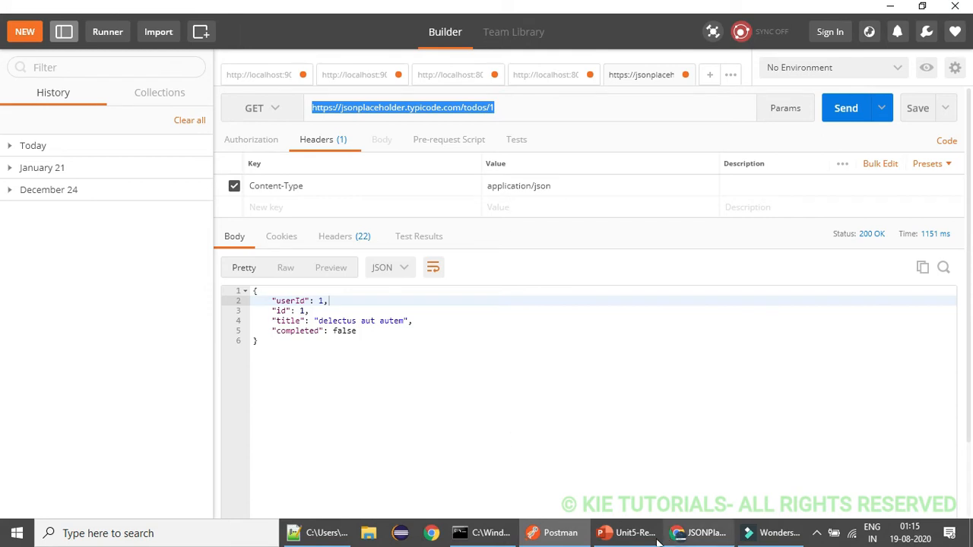
click(693, 532)
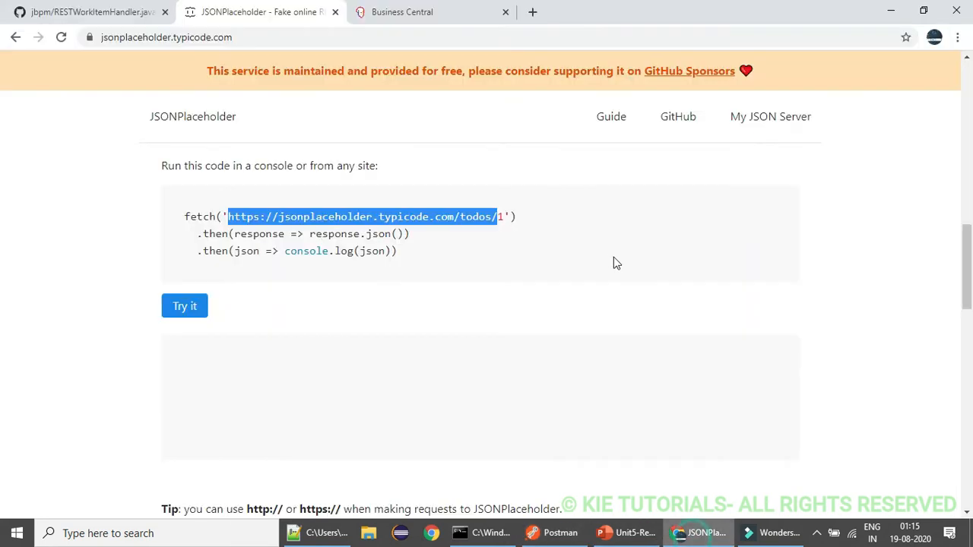
click(395, 11)
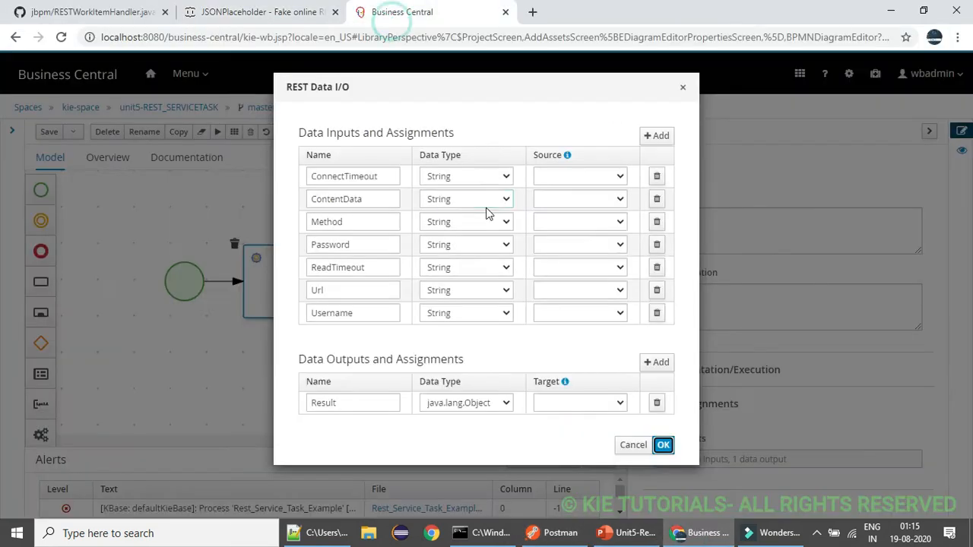
click(597, 287)
click(586, 318)
key(ctrl+v)
click(592, 351)
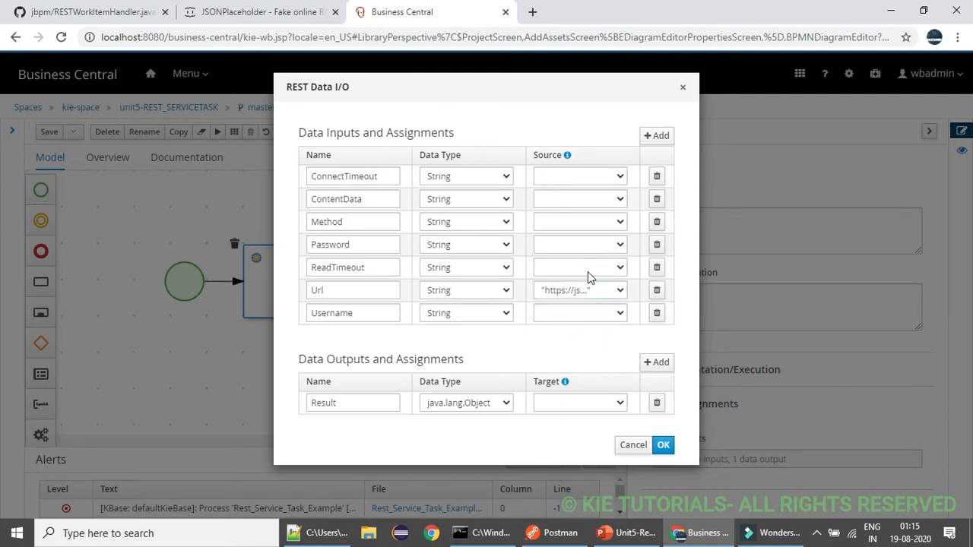
- Set the source of the Method input to the constant GET and accept the REST task's data assignments
click(576, 221)
click(569, 248)
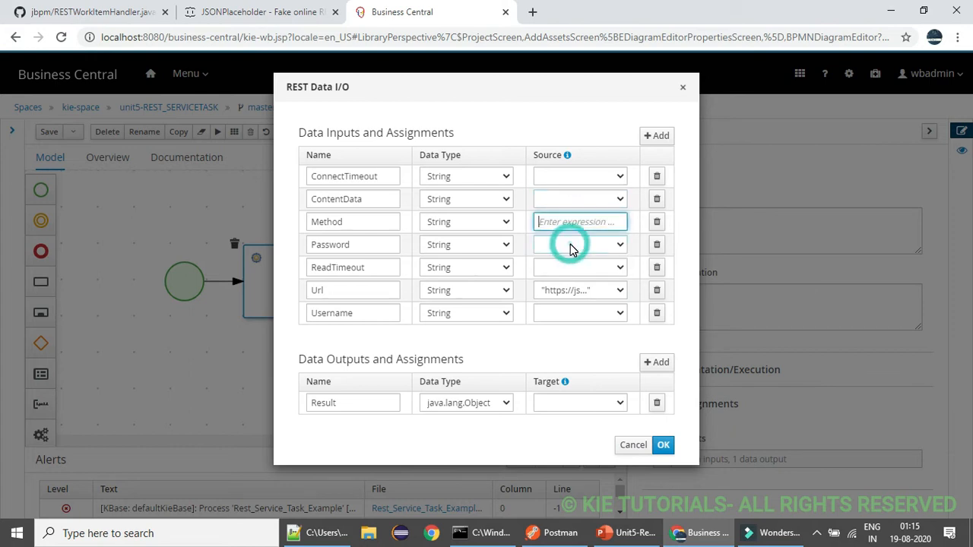
text(GET)
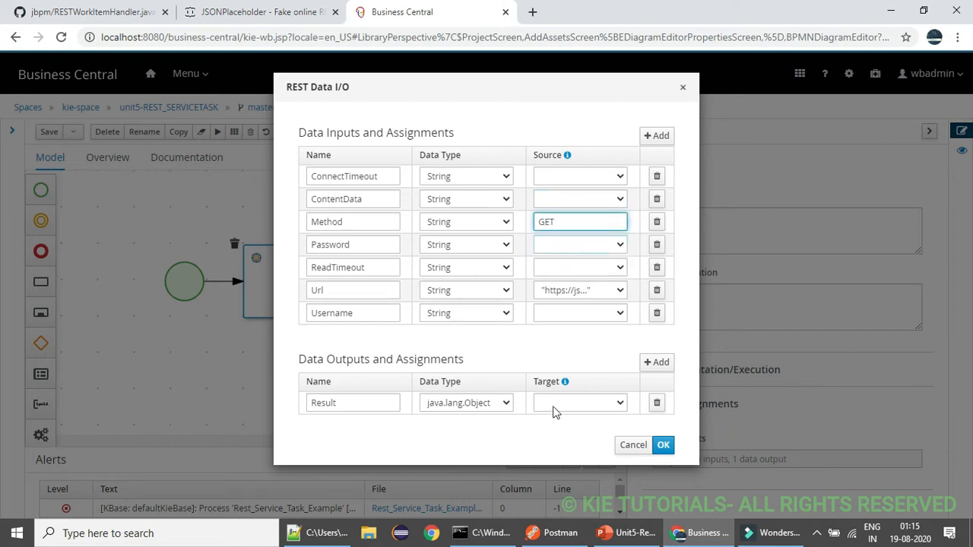
click(548, 340)
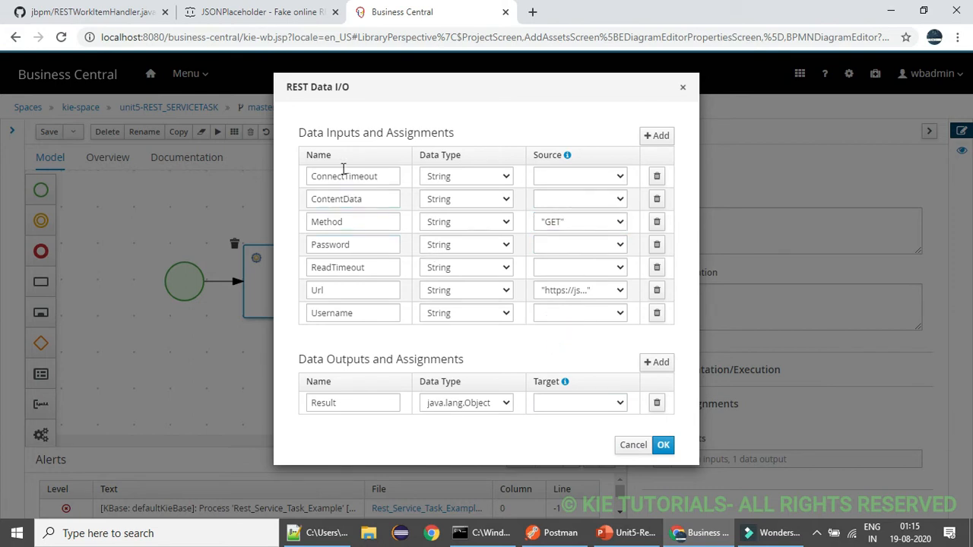
click(662, 447)
- Add a new process variable to the process data of Rest_Service_Task_Example and give it the output tag
click(549, 294)
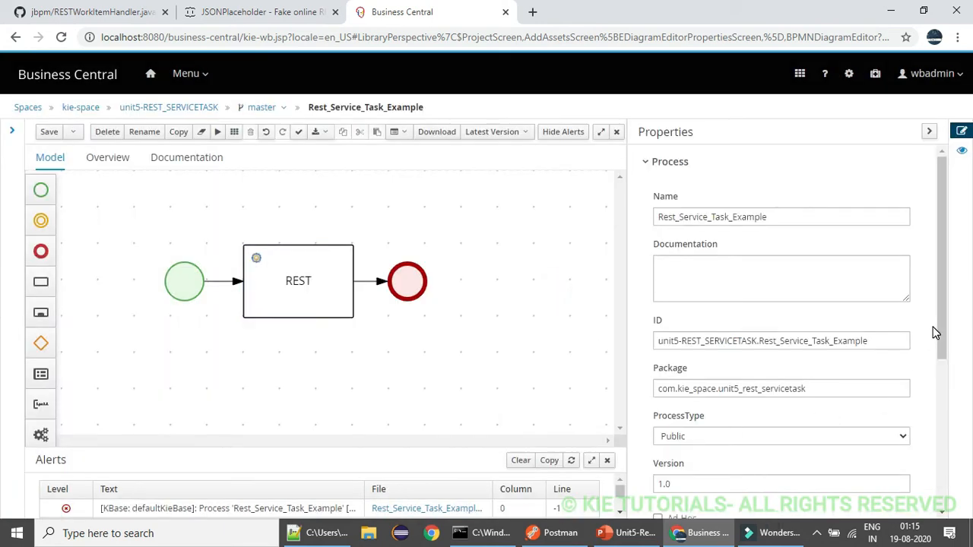
drag(939, 331, 949, 498)
click(648, 467)
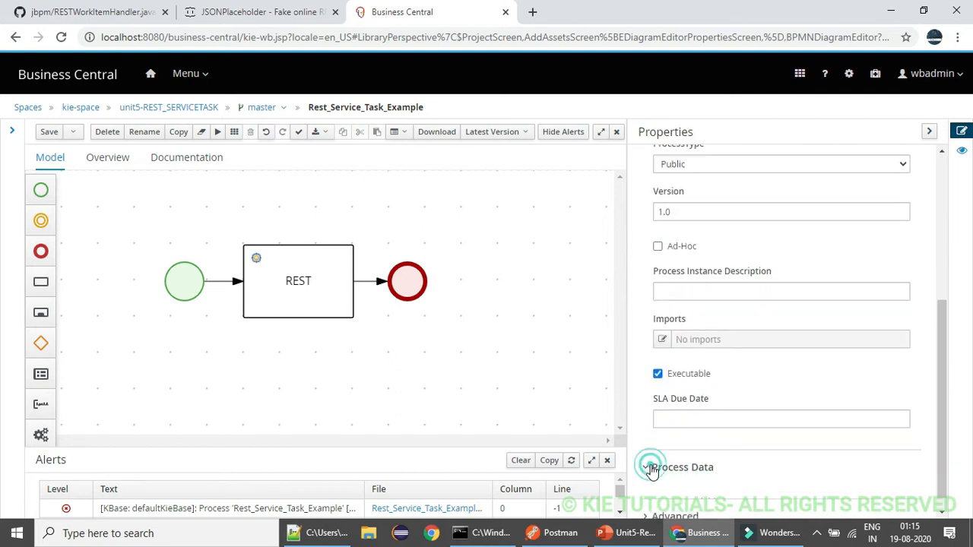
drag(940, 341, 942, 402)
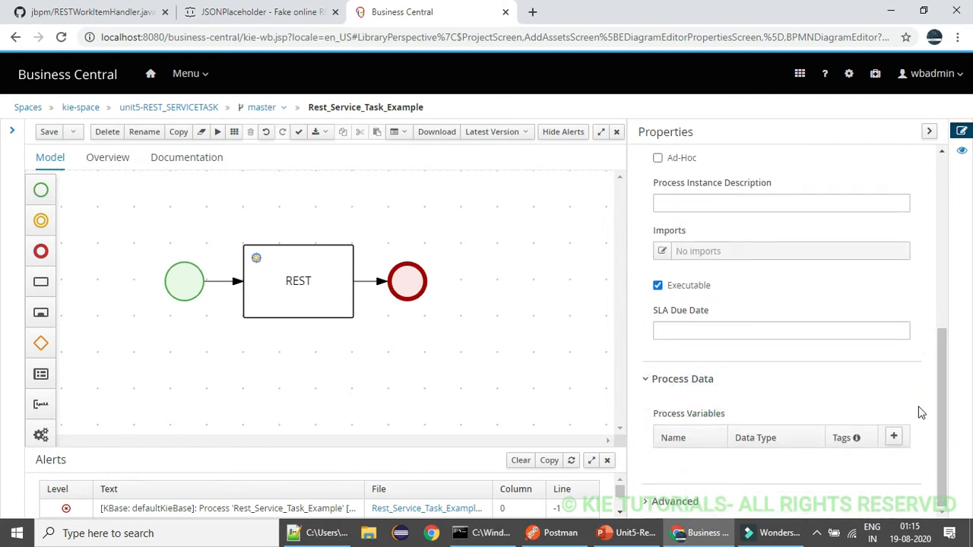
click(893, 436)
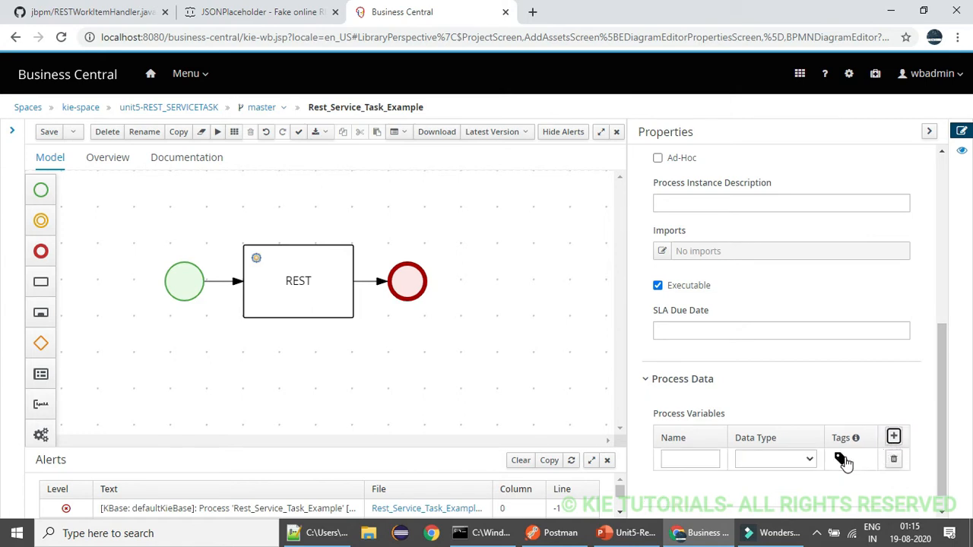
click(840, 459)
drag(943, 375, 940, 437)
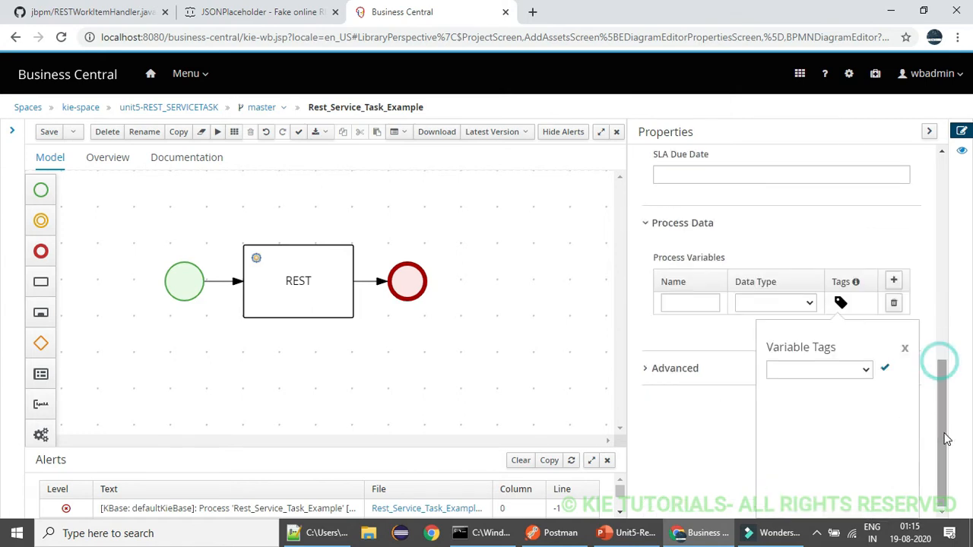
click(866, 370)
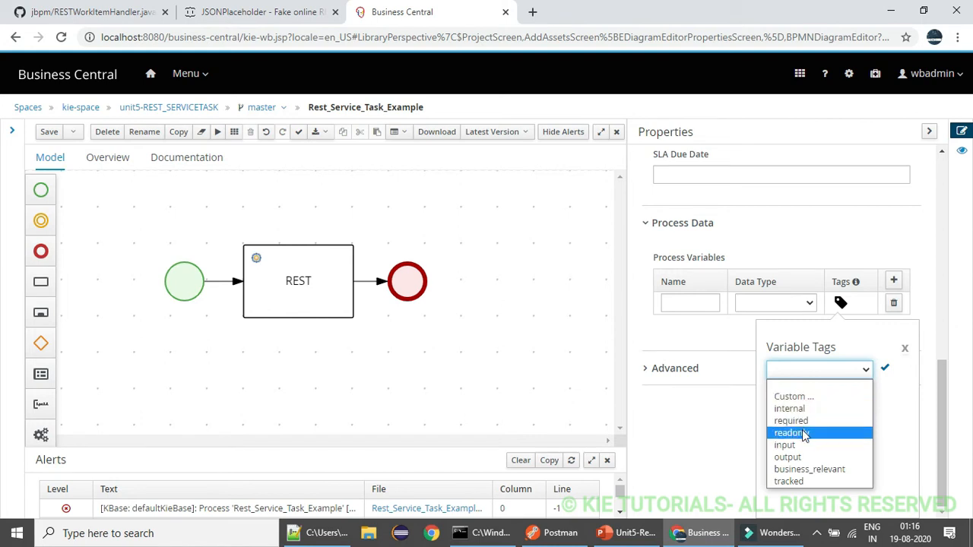
click(787, 456)
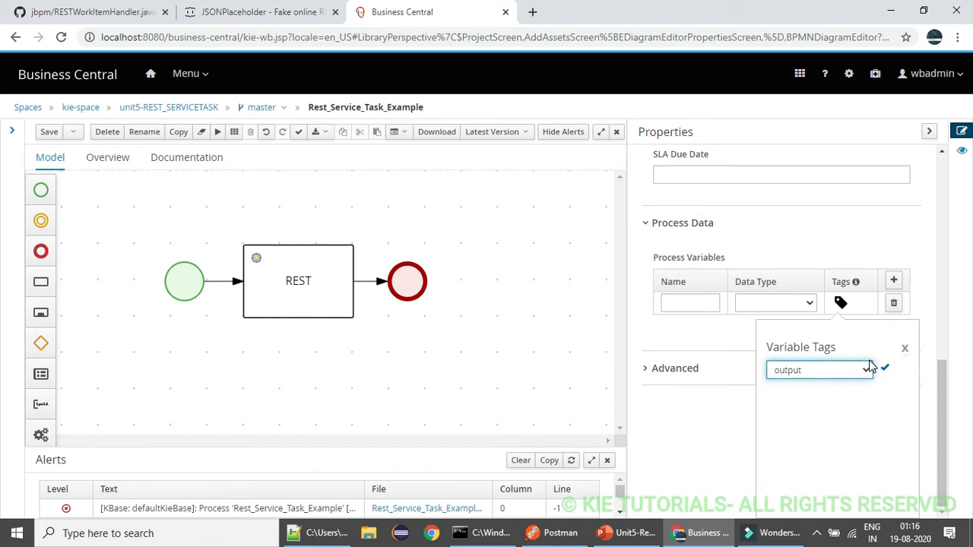
click(881, 370)
click(904, 348)
- Set the new process variable's data type to Object and its name to output
click(809, 436)
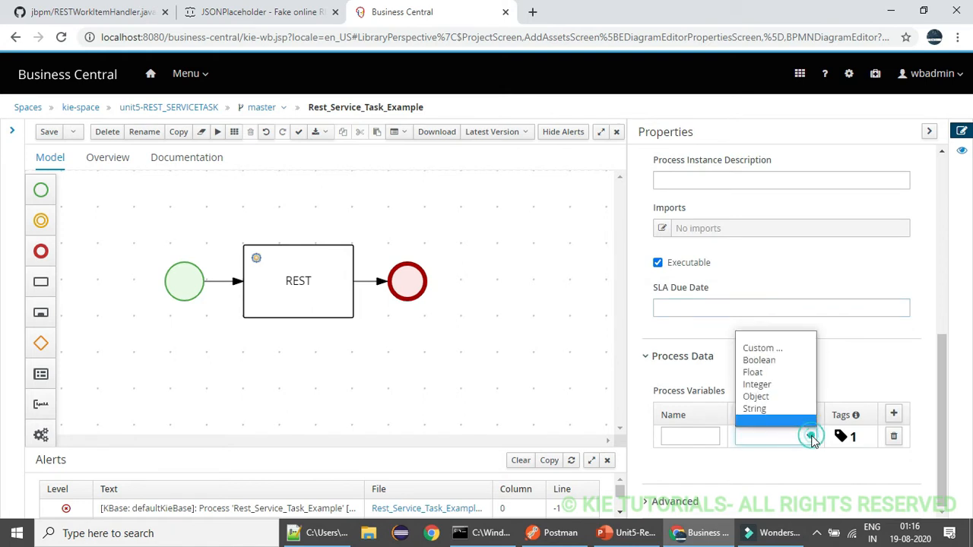
click(768, 396)
click(688, 438)
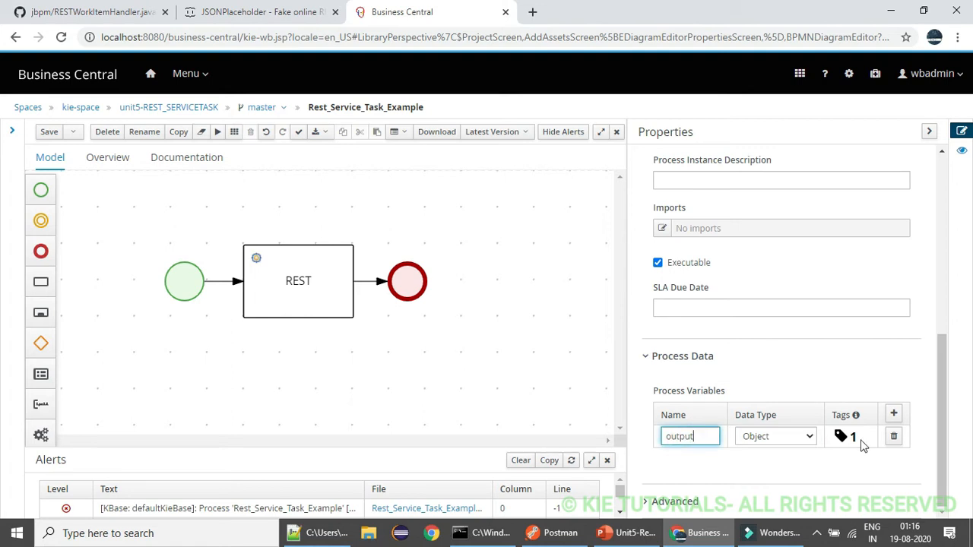
click(939, 404)
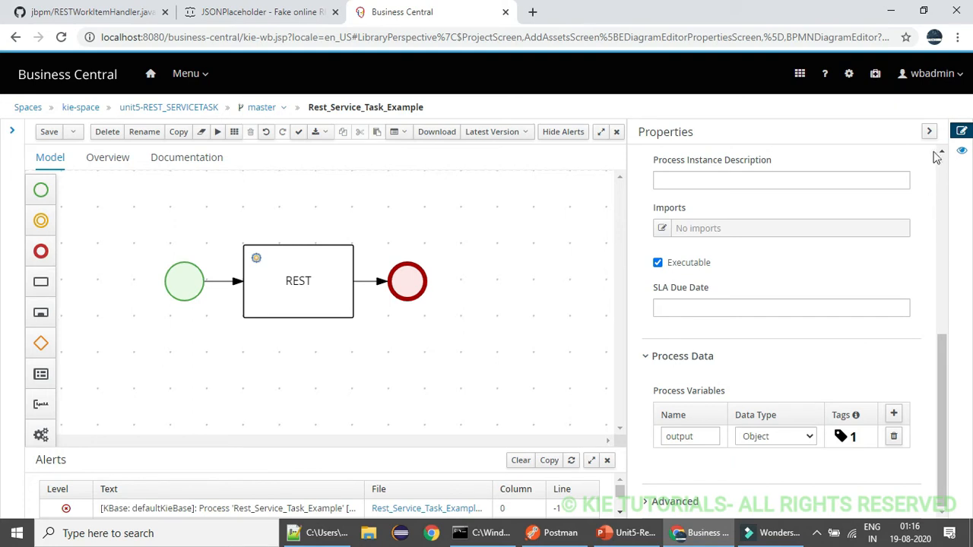
- Assign the REST task's Result output to the output process variable and accept the data assignments
click(339, 280)
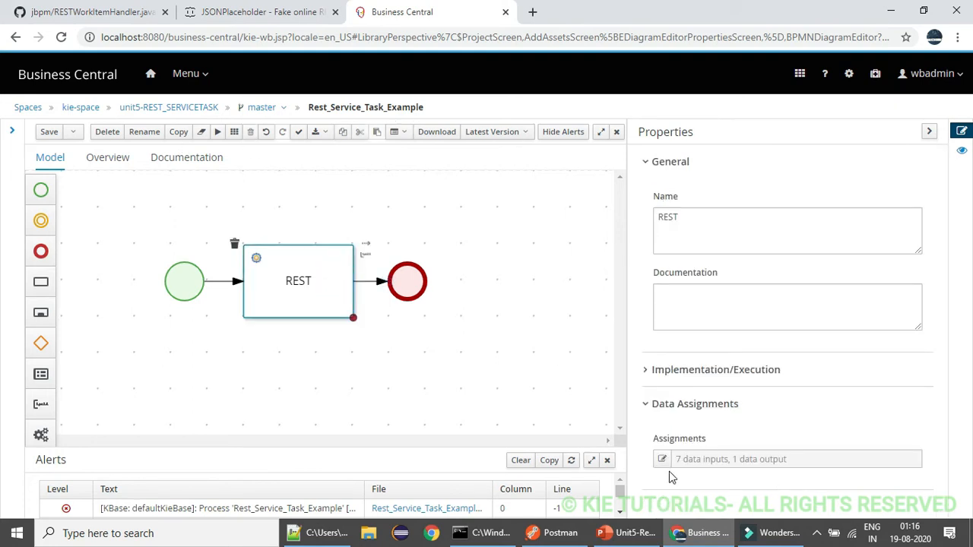
click(662, 459)
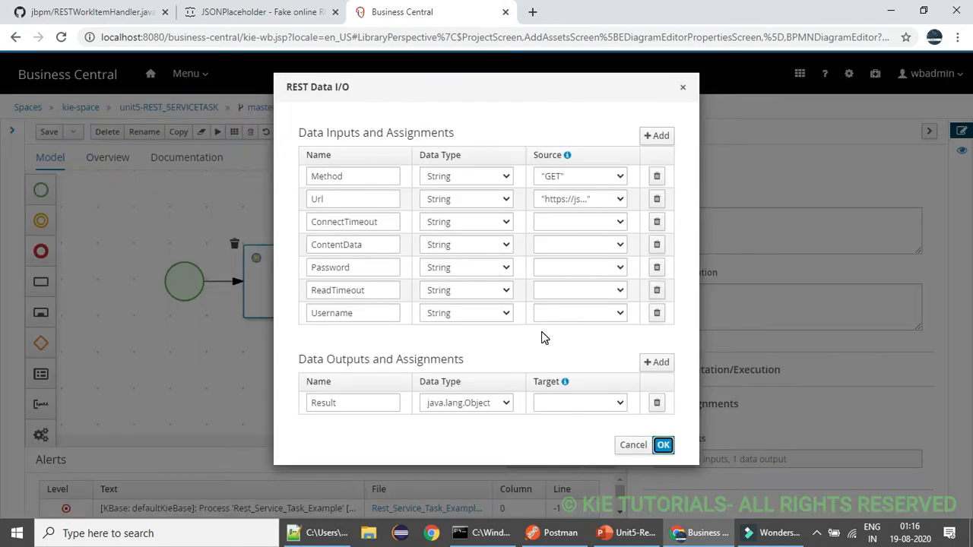
click(582, 403)
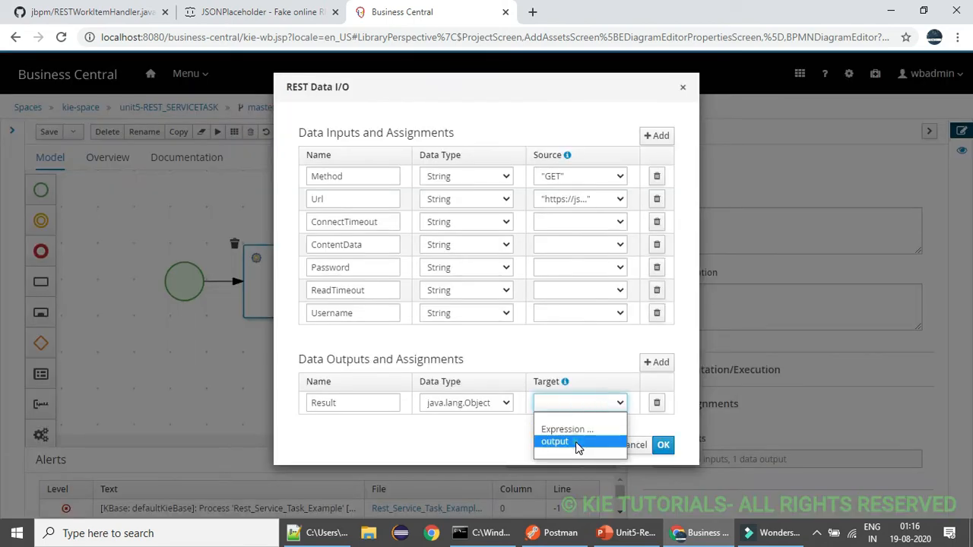
click(576, 442)
click(663, 445)
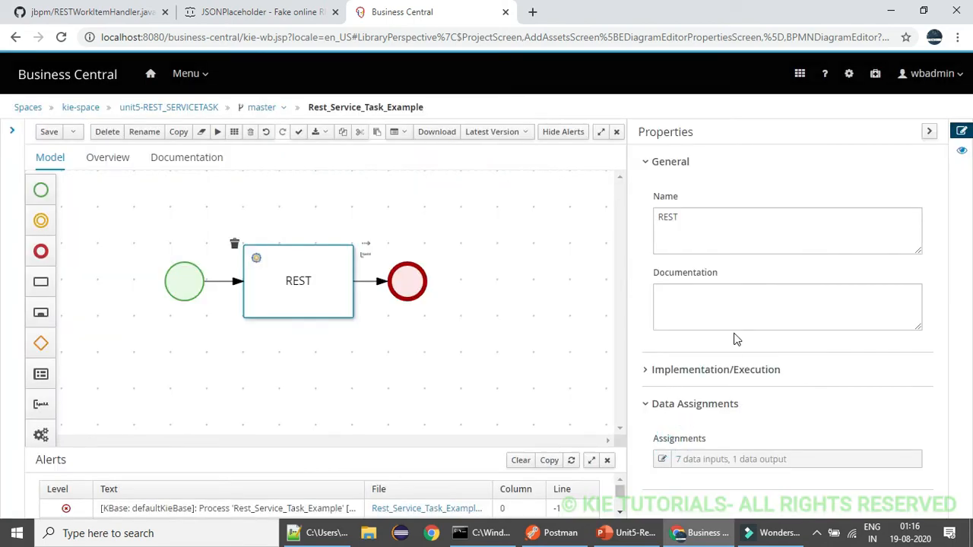
- Give the REST task the Java entry action System.out.println("before Rest Call ::::");
click(644, 375)
drag(947, 228, 945, 284)
click(727, 363)
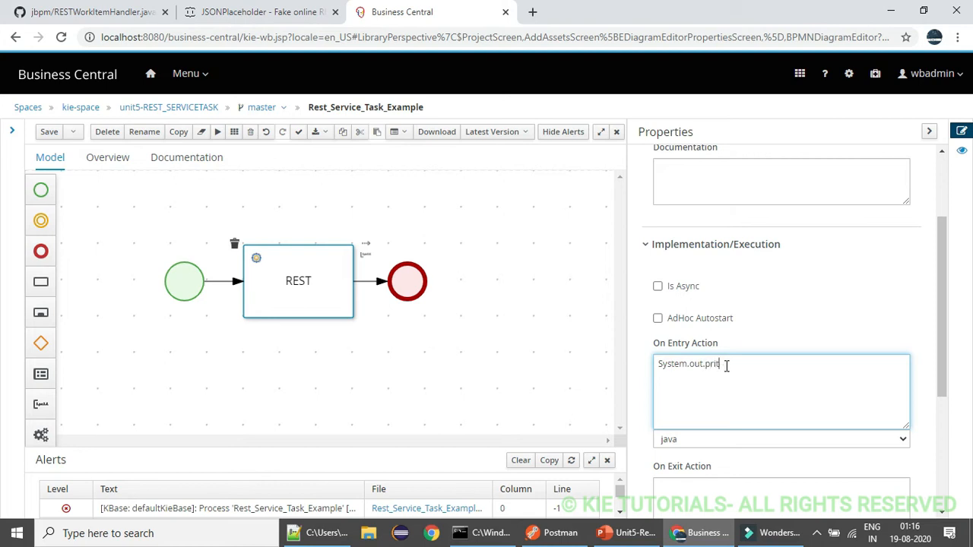
text(System.out.println())
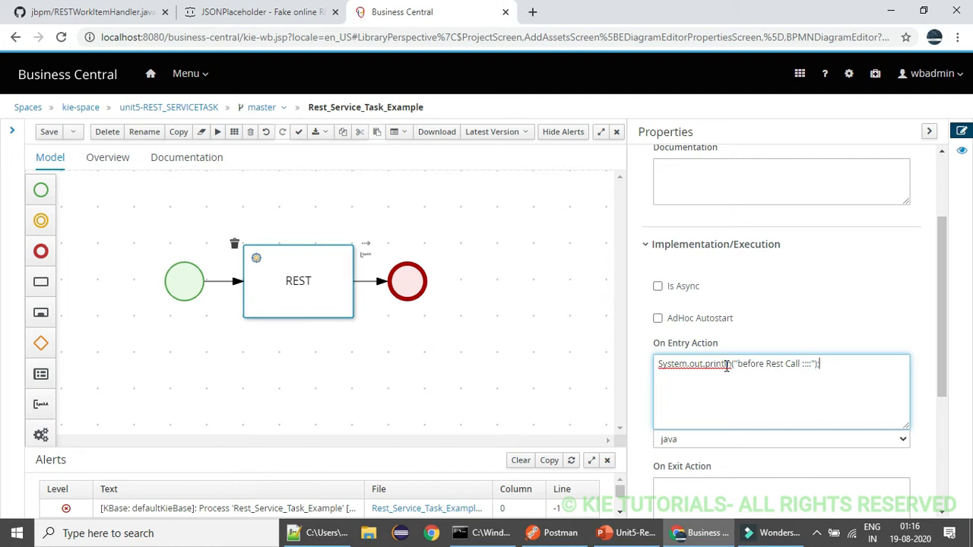
- Copy the entry action into the REST task's exit action and extend it to System.out.println("before Rest Call ::::"+output);
key(ctrl+a)
key(ctrl+c)
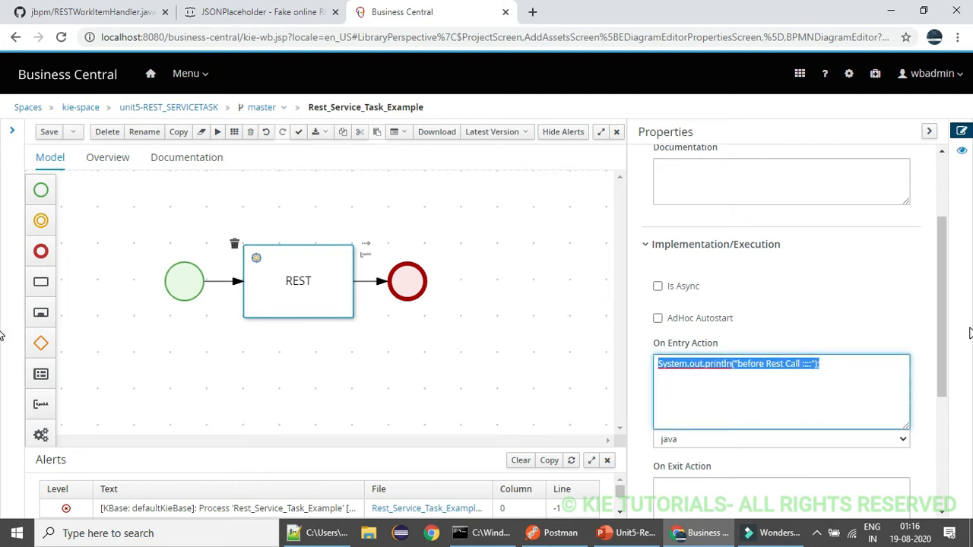
drag(947, 311, 946, 382)
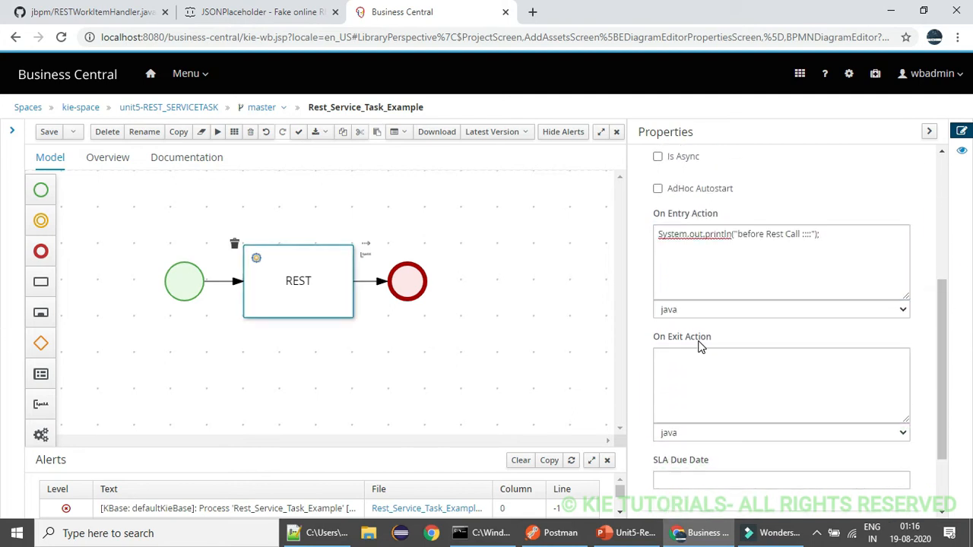
click(688, 389)
key(ctrl+v)
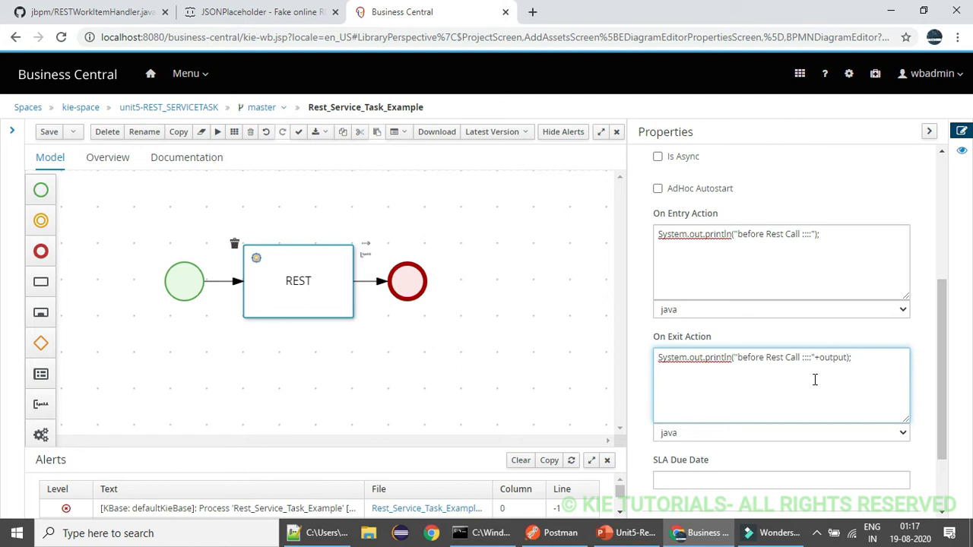
drag(945, 358, 947, 381)
double_click(832, 326)
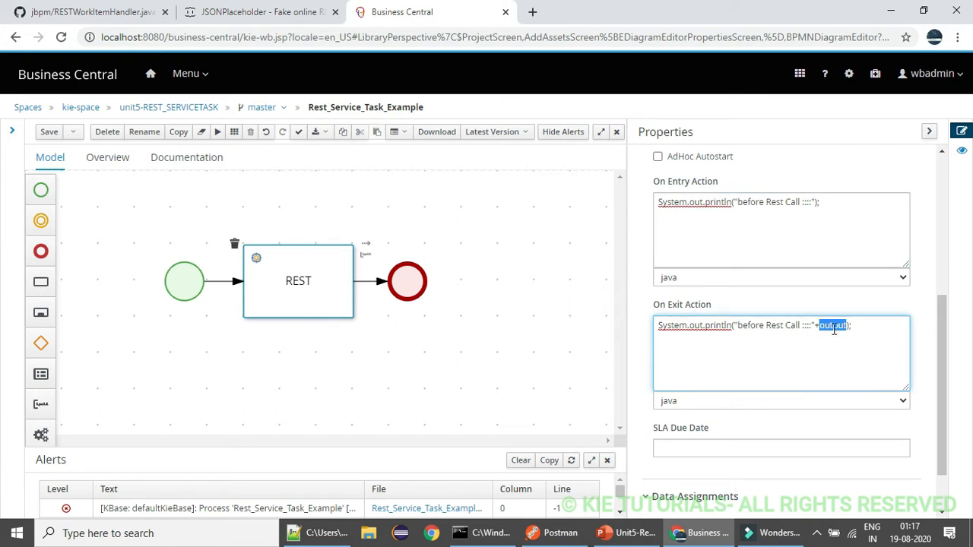
- Save the Rest_Service_Task_Example process and close the open asset editors to reach the project's settings
drag(946, 389, 938, 202)
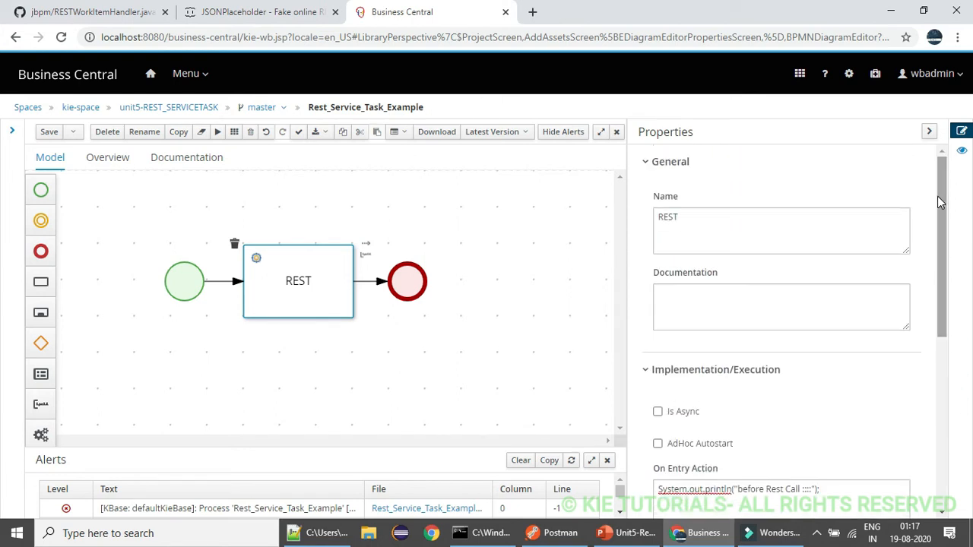
click(48, 131)
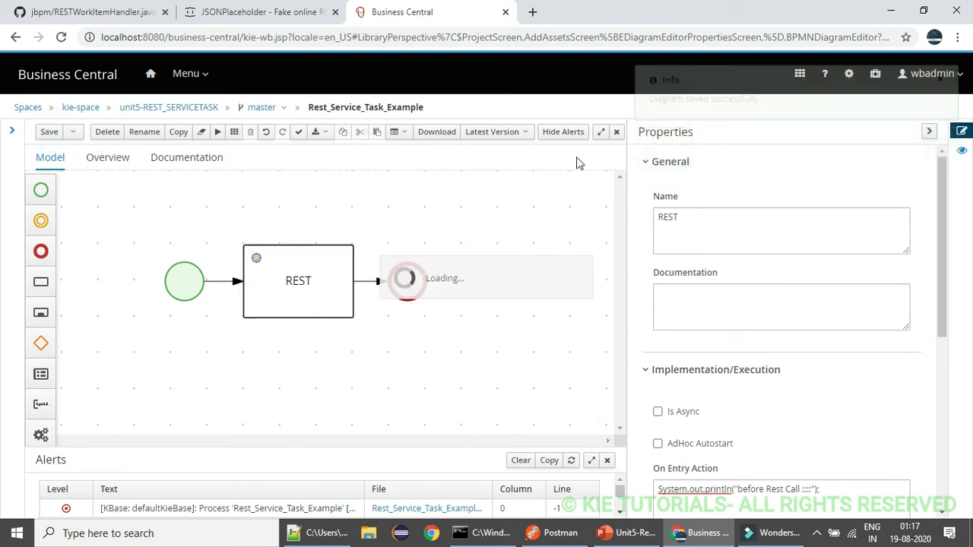
click(616, 132)
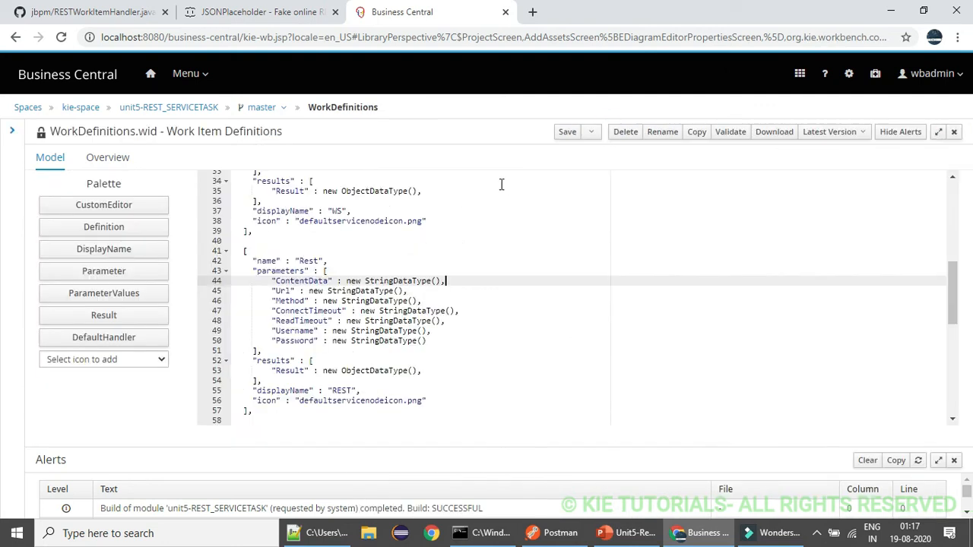
click(954, 132)
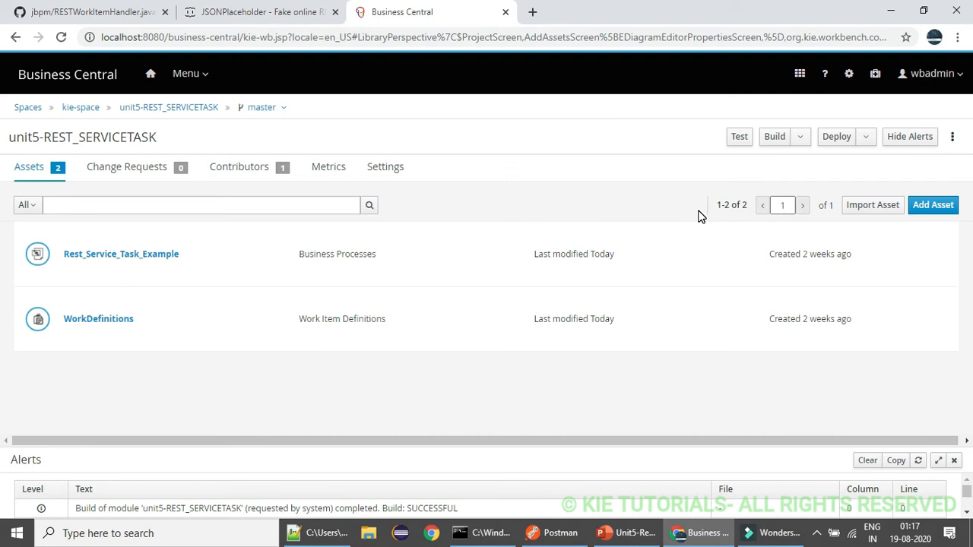
click(382, 168)
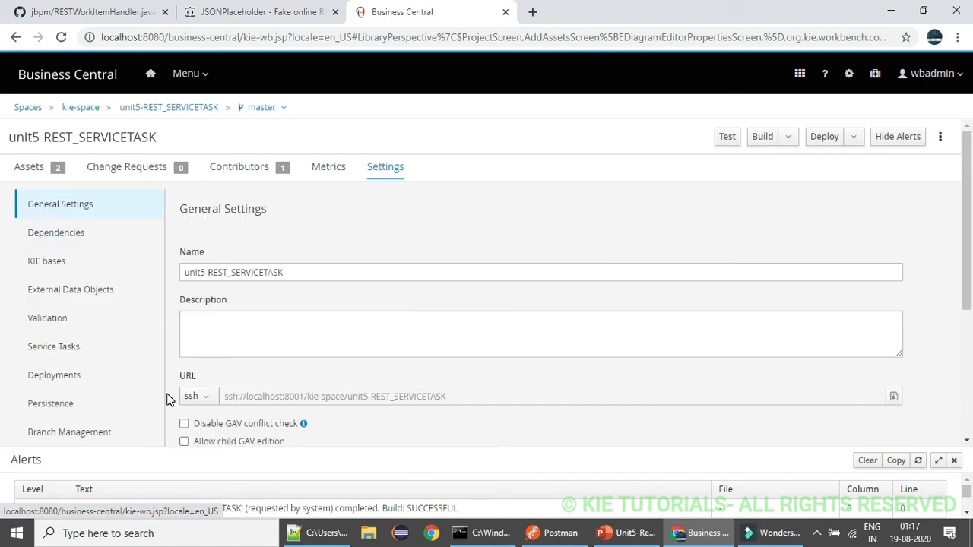
- Review the work item handler name and the RESTWorkItemHandler constructor line in the Notepad++ notes
click(79, 11)
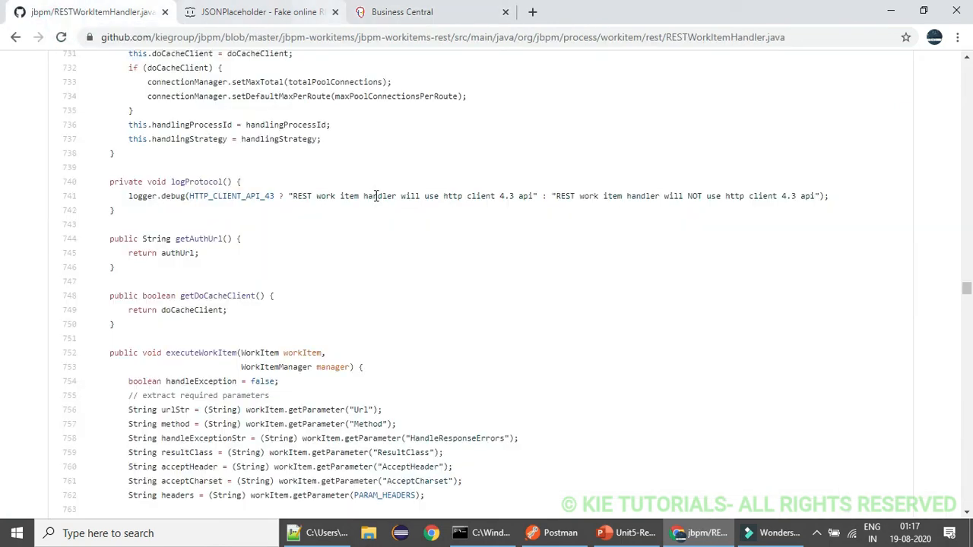
click(319, 532)
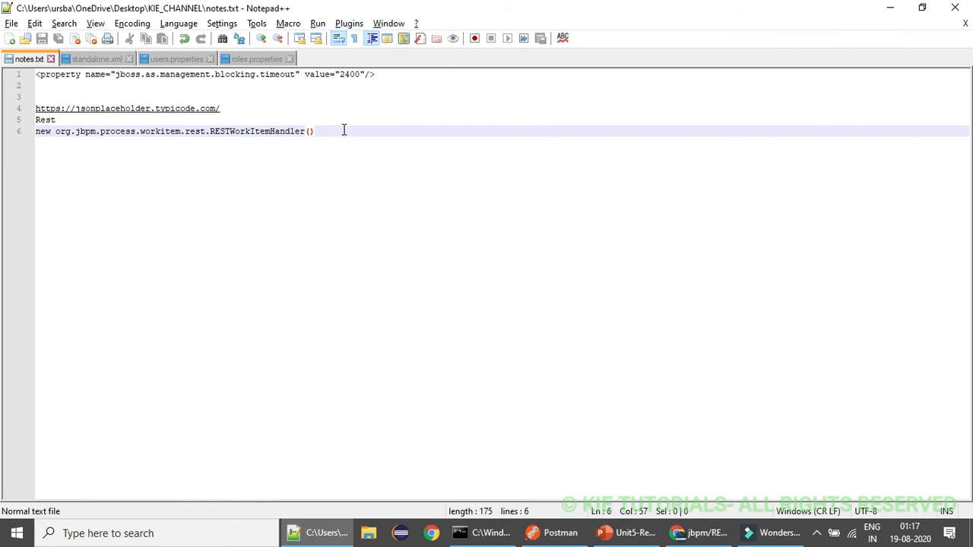
key(shift+Home)
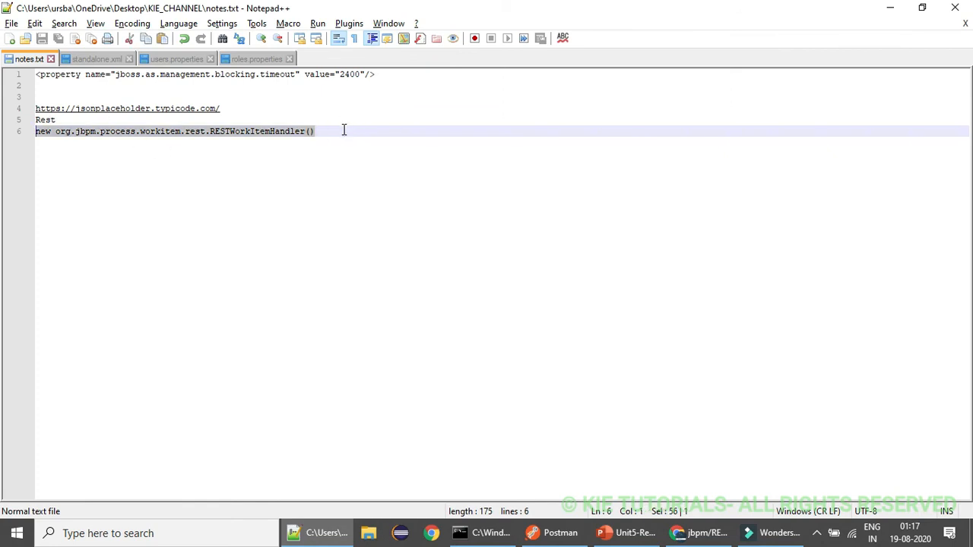
double_click(244, 132)
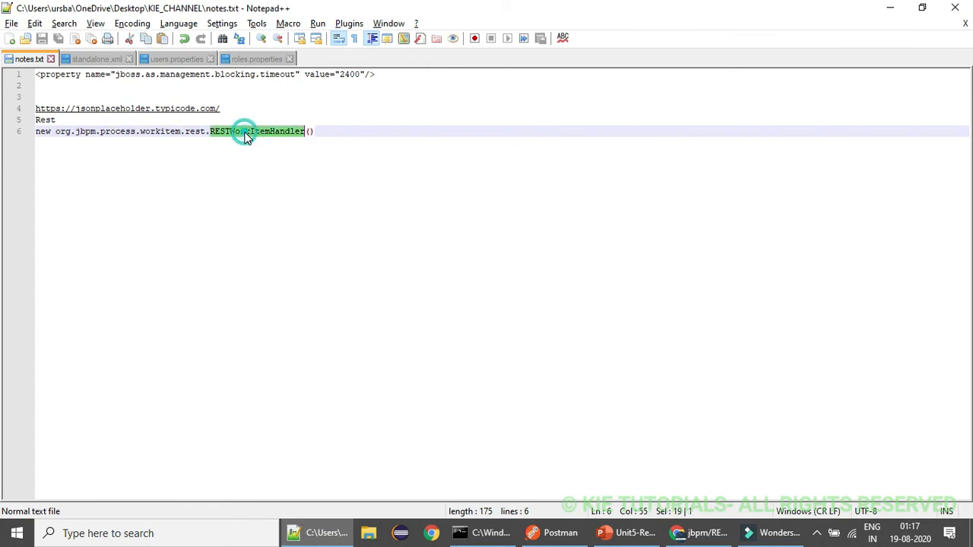
click(331, 131)
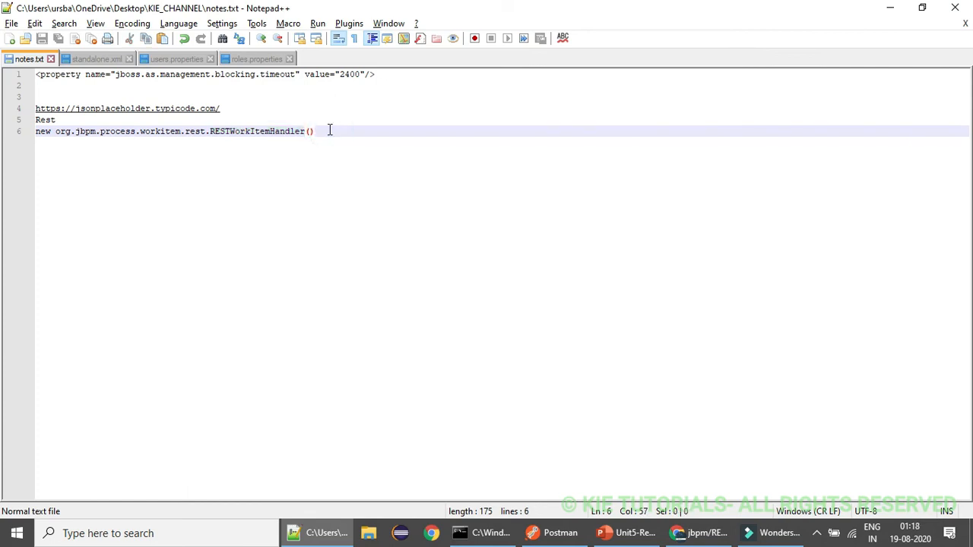
double_click(44, 121)
click(53, 121)
double_click(44, 121)
click(65, 121)
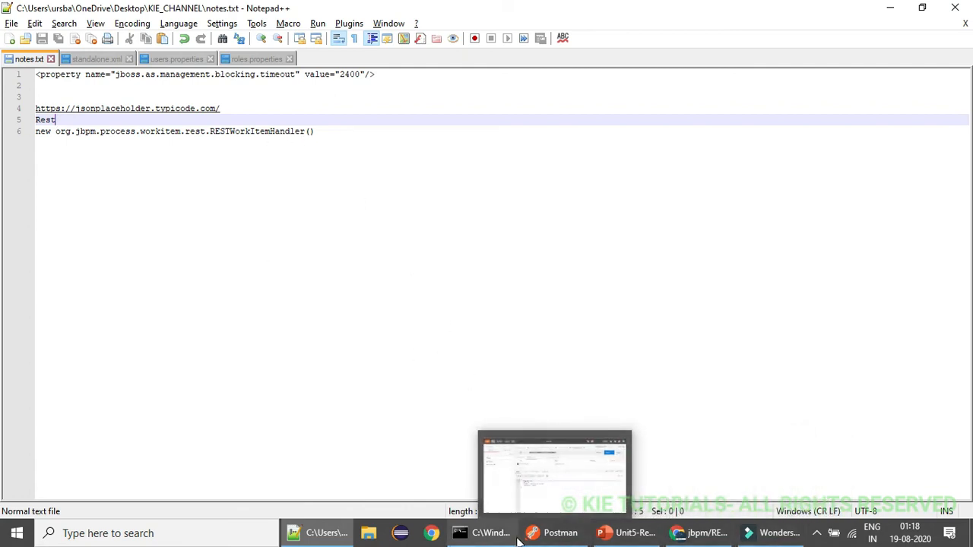
- Return to Business Central and add a work item handler named Rest in the project's deployment settings
click(701, 532)
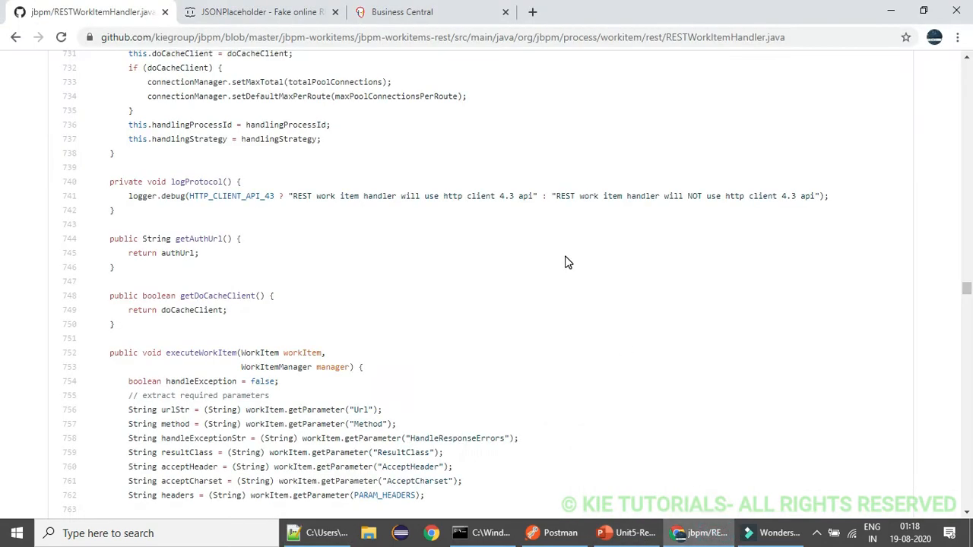
click(415, 11)
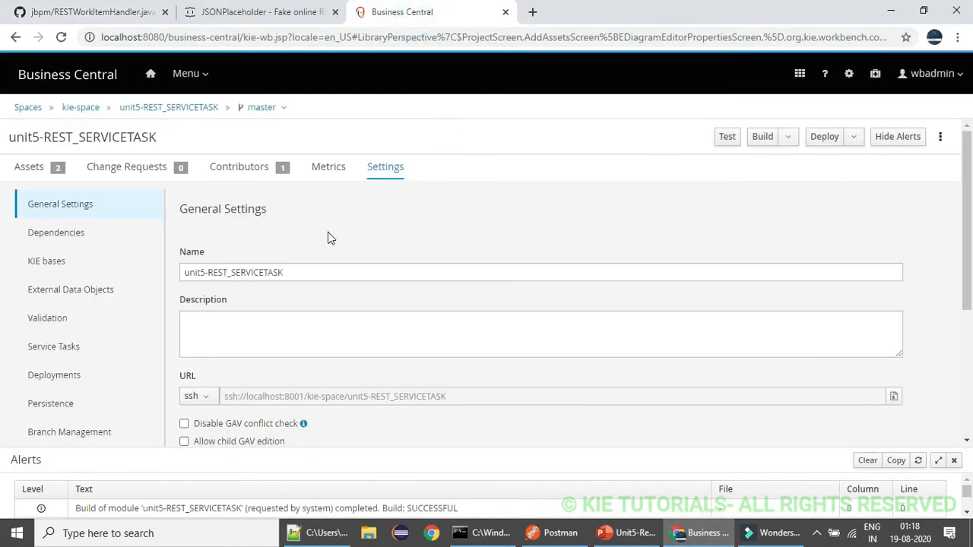
click(76, 386)
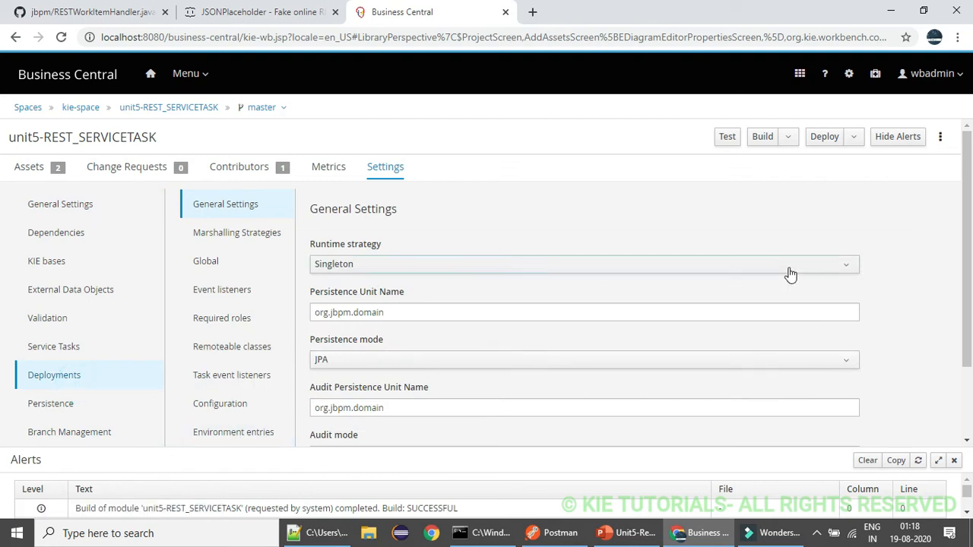
scroll(2, 266, down, 2)
click(227, 376)
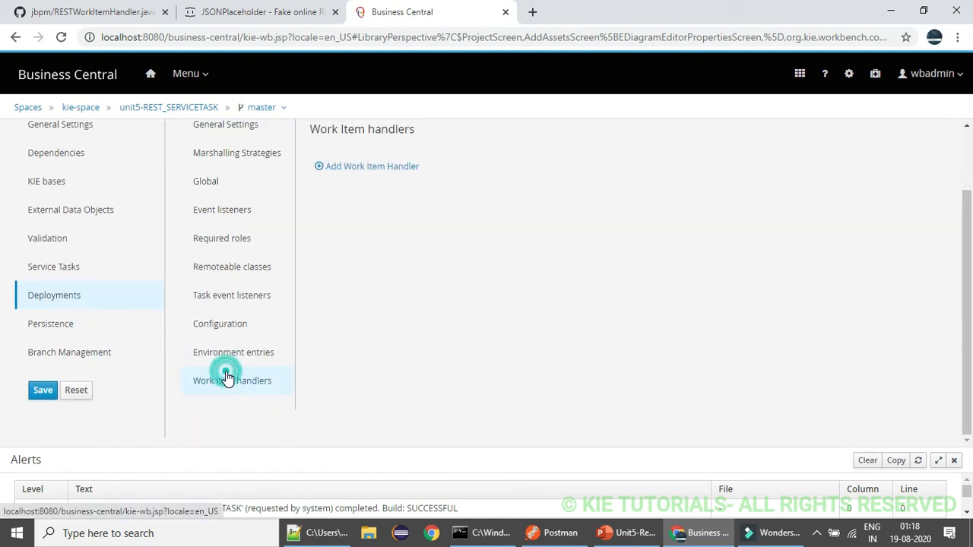
click(371, 170)
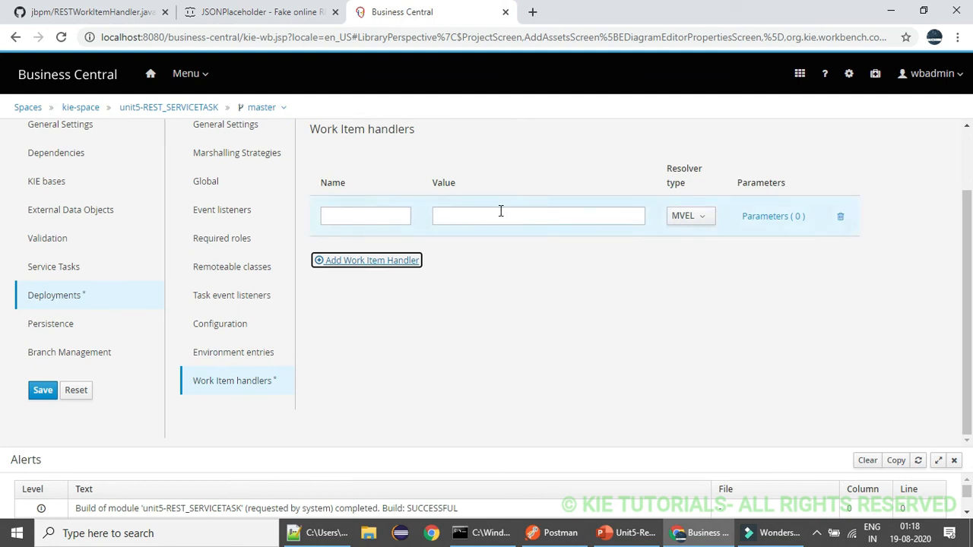
click(333, 222)
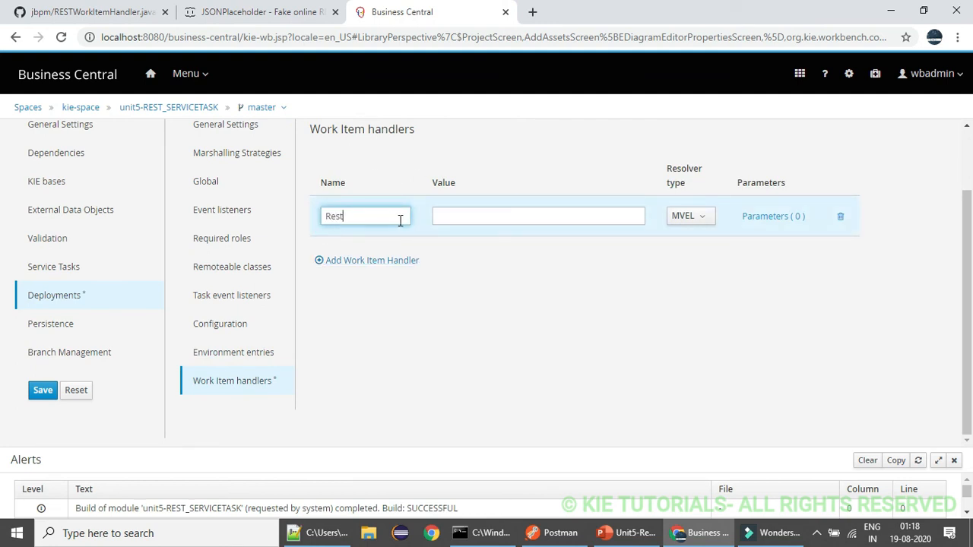
- Copy new org.jbpm.process.workitem.rest.RESTWorkItemHandler() from the Notepad++ notes and set it as the Rest handler's value in Business Central
click(319, 533)
click(324, 129)
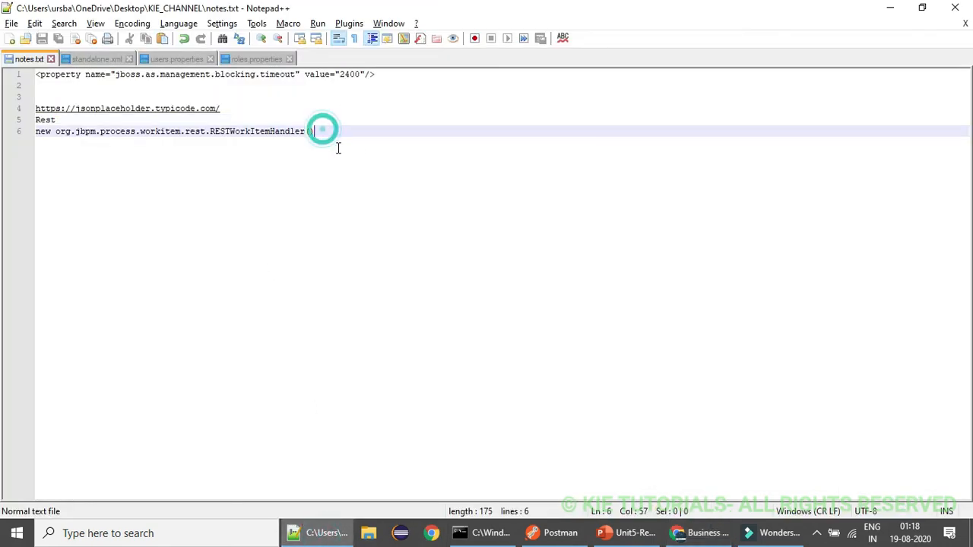
key(shift+Home)
key(ctrl+c)
key(alt+Tab)
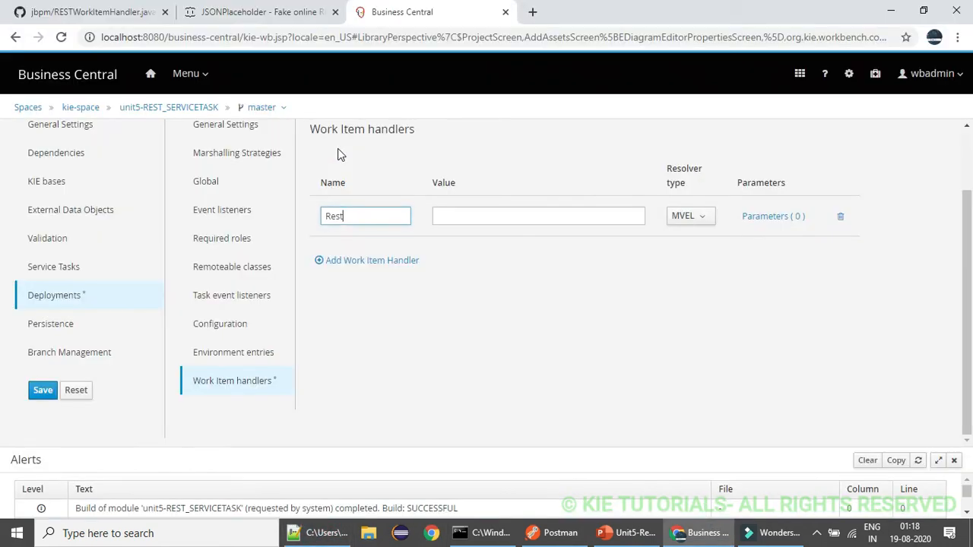
click(441, 217)
key(ctrl+v)
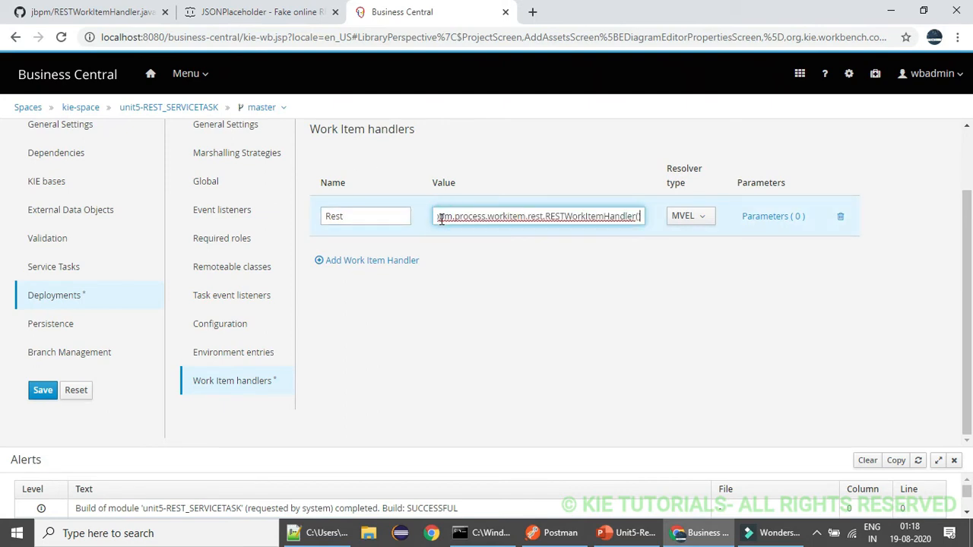
- Compare the Rest handler's class path with the RESTWorkItemHandler.java source on GitHub and return to the work item handlers in Business Central
click(466, 221)
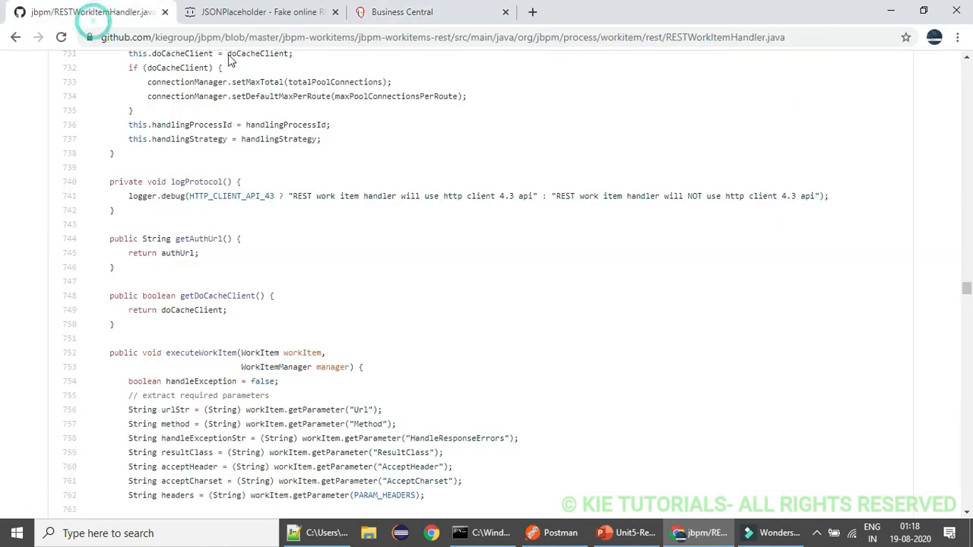
click(170, 12)
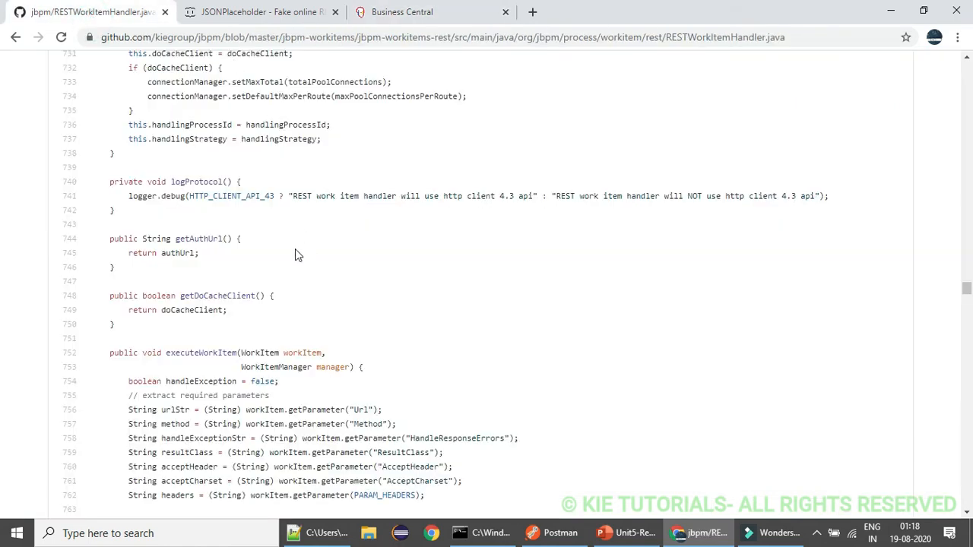
click(9, 165)
key(Home)
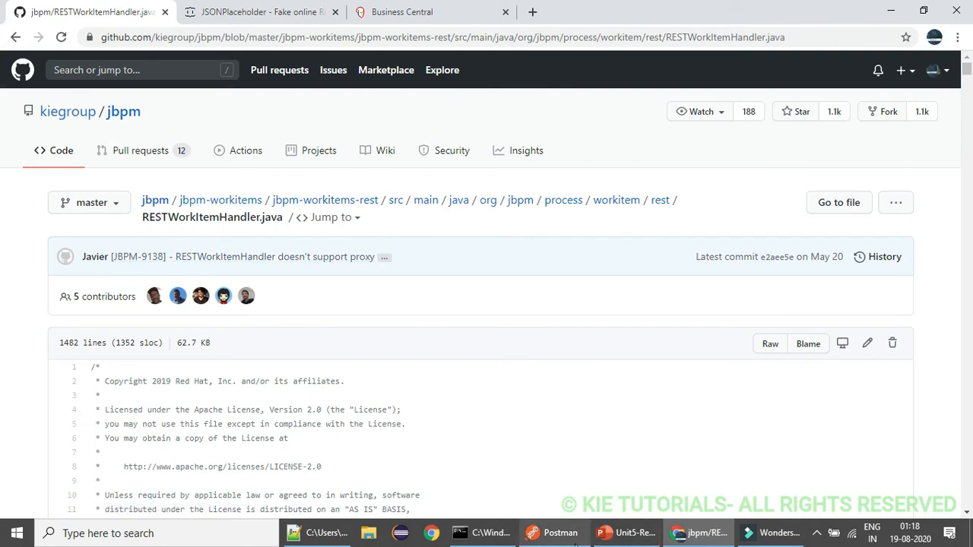
click(703, 533)
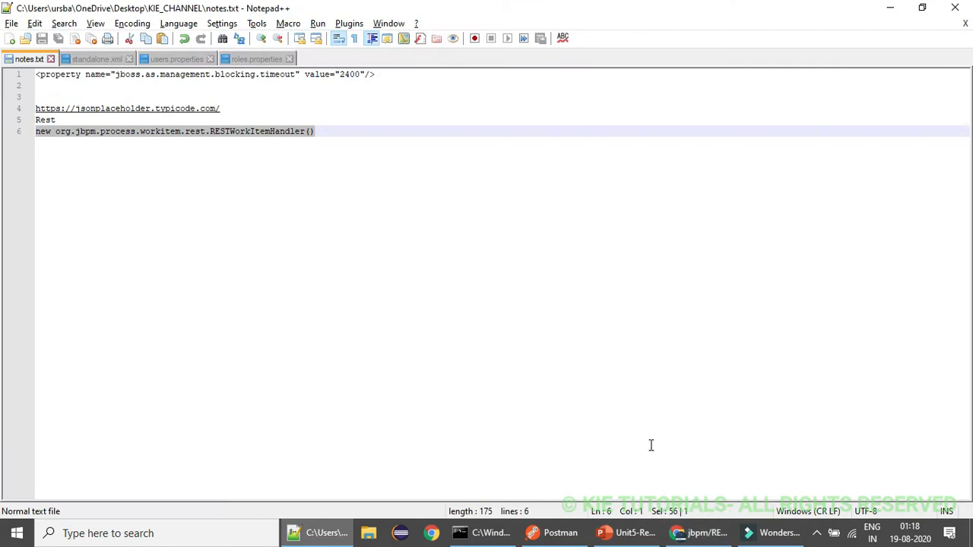
click(688, 533)
click(378, 12)
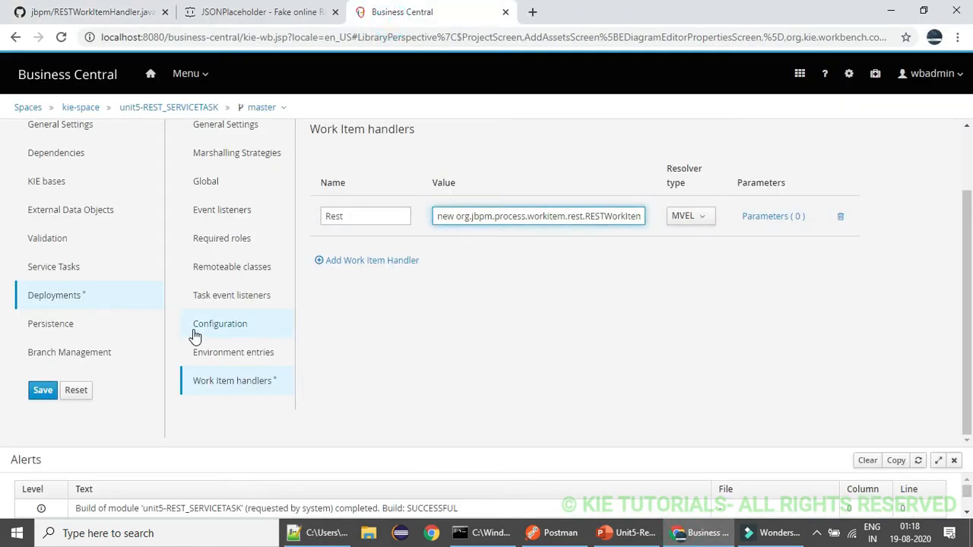
- Save the project's deployment settings with the Rest work item handler and return to the project's assets
click(47, 391)
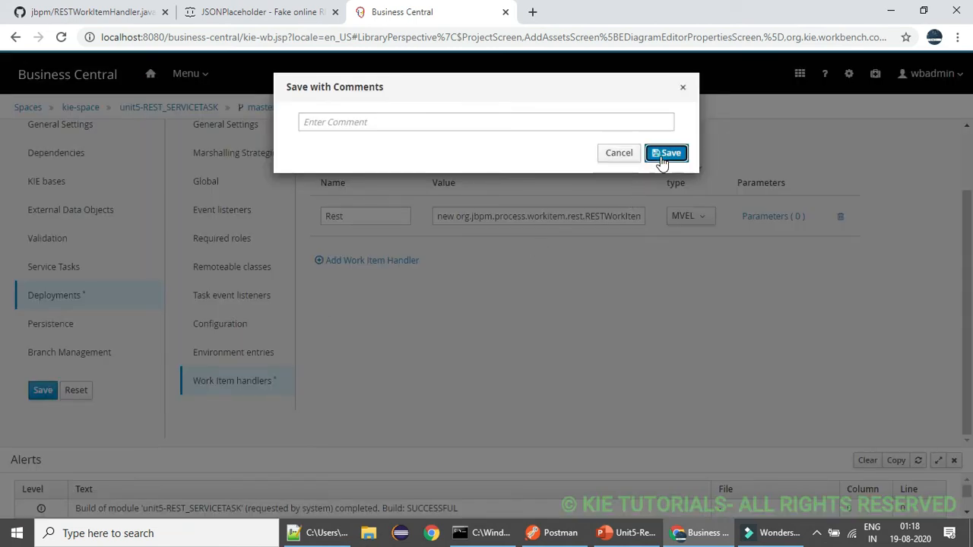
click(662, 156)
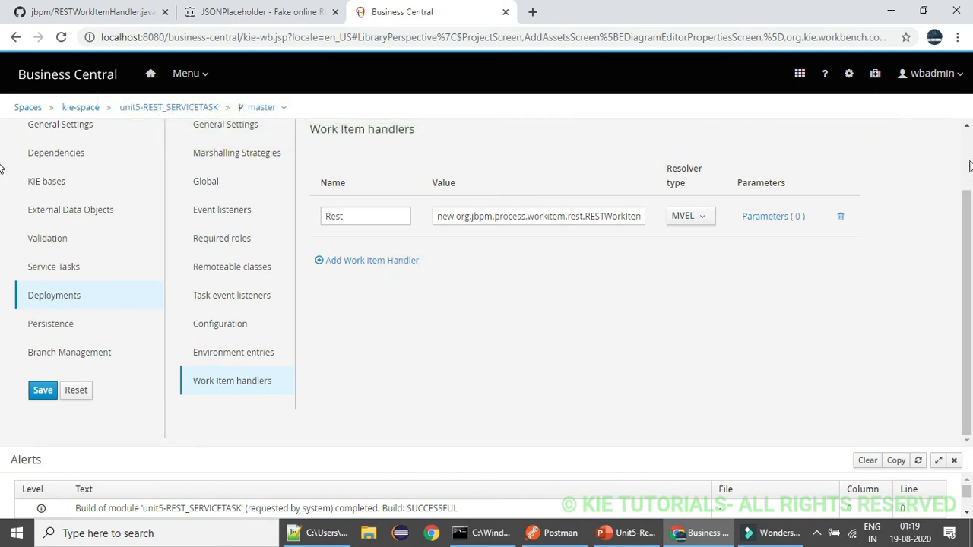
scroll(0, 167, up, 2)
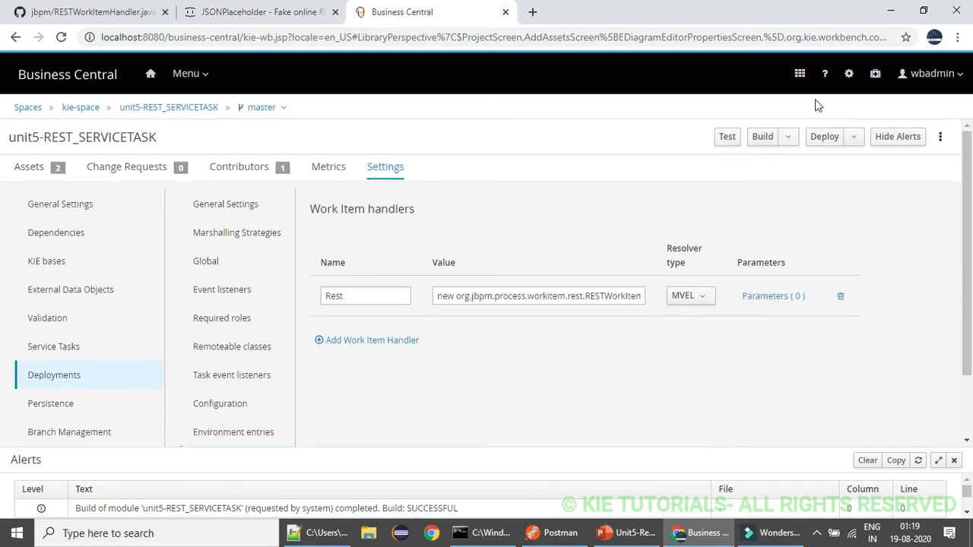
click(177, 110)
click(31, 167)
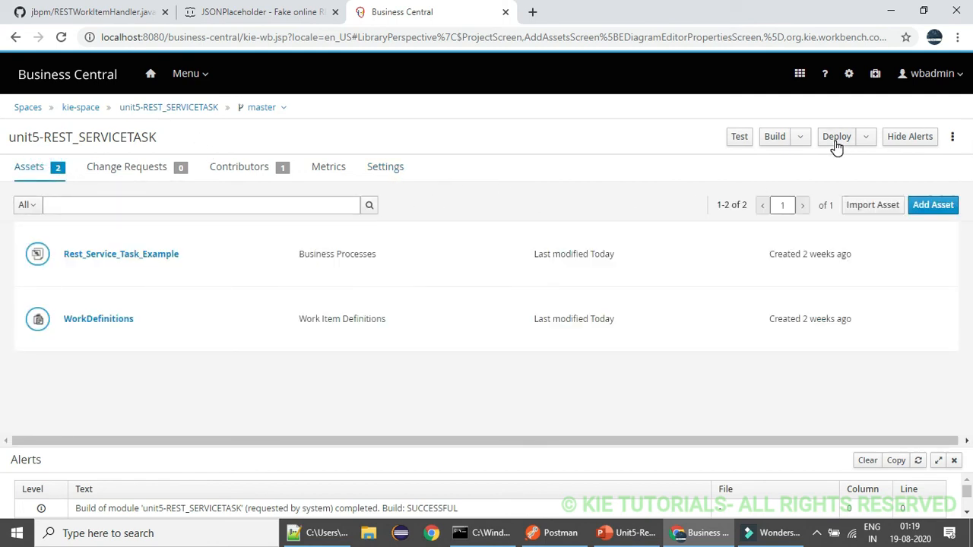
- Stop and remove the restServiceTaskTest_1.0.0-SNAPSHOT deployment unit from sample-server in the execution servers
click(193, 73)
click(295, 188)
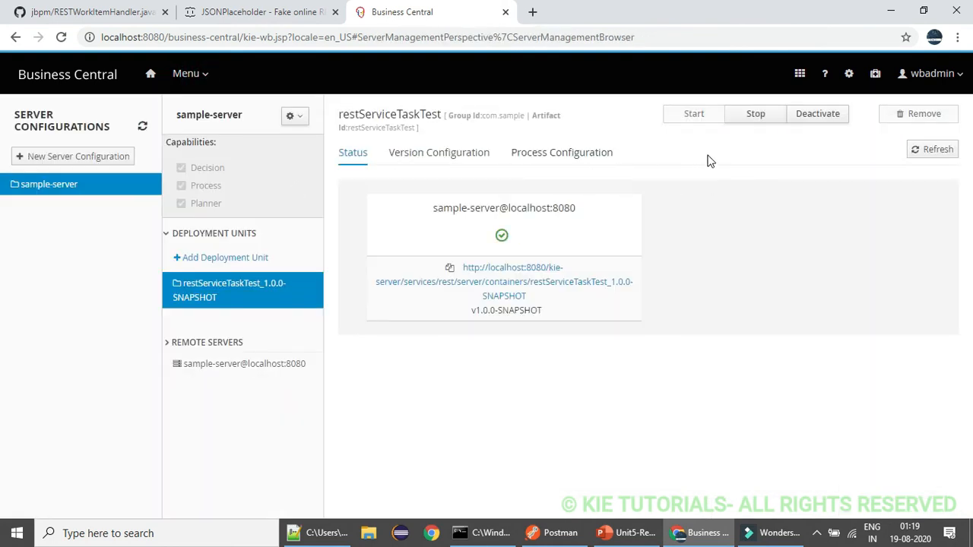
click(755, 116)
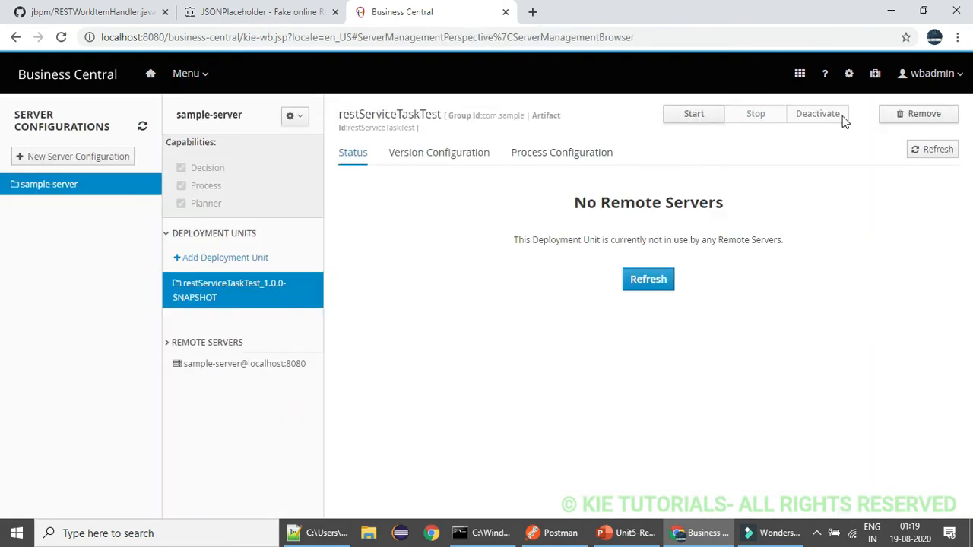
click(897, 116)
click(646, 162)
- Reopen the unit5-REST_SERVICETASK project in kie-space and deploy it to the server
click(194, 75)
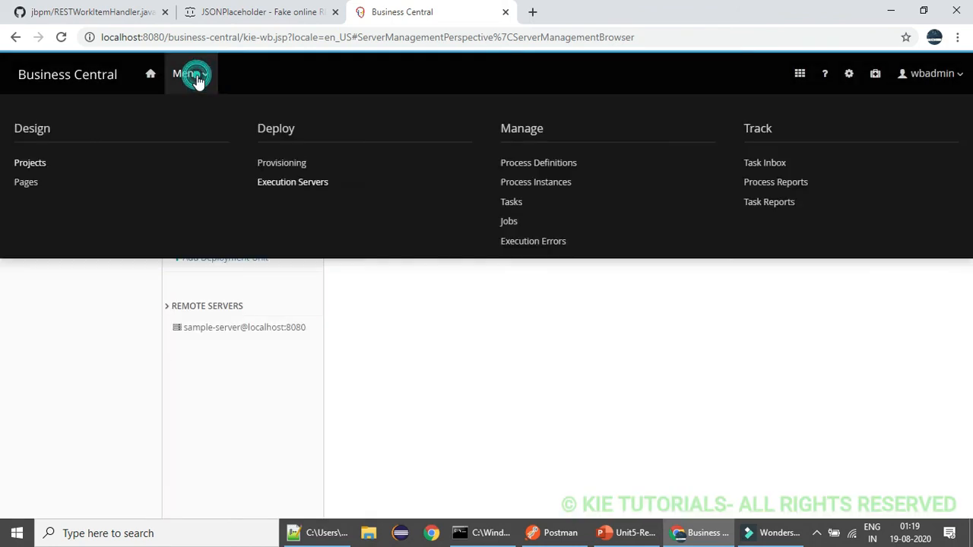
click(30, 163)
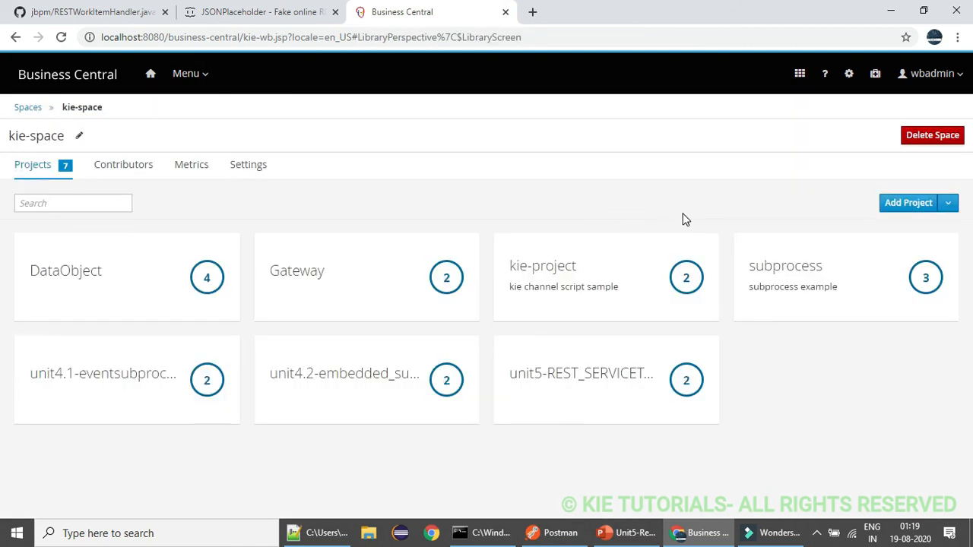
click(563, 376)
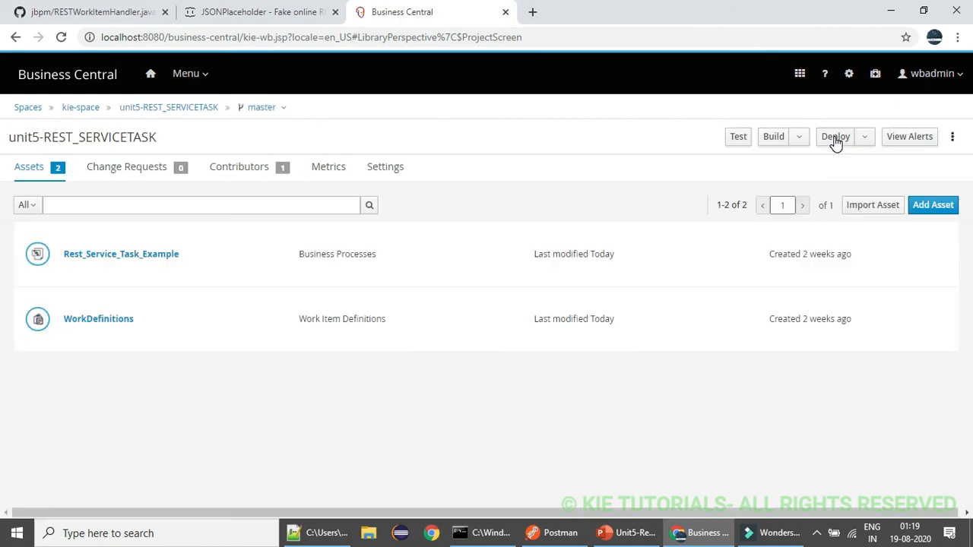
click(836, 140)
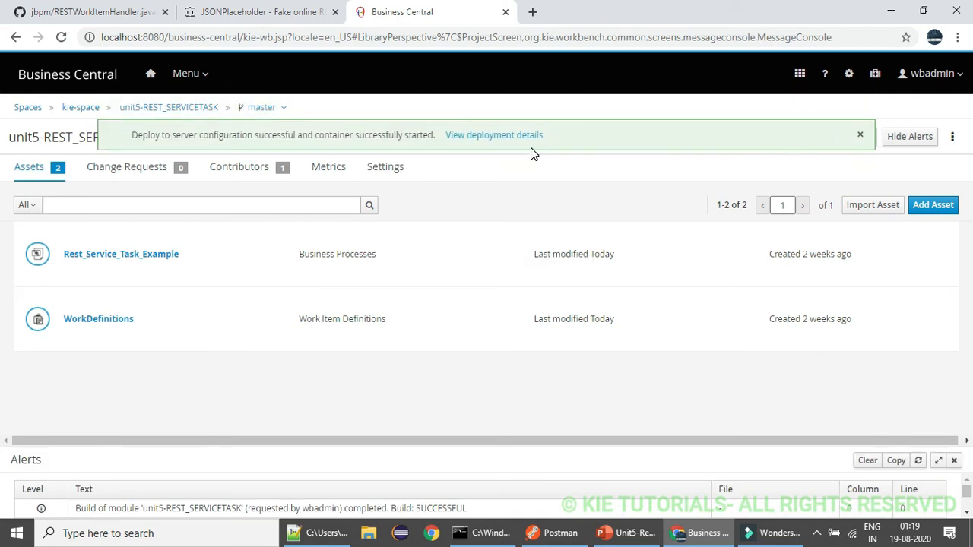
click(860, 135)
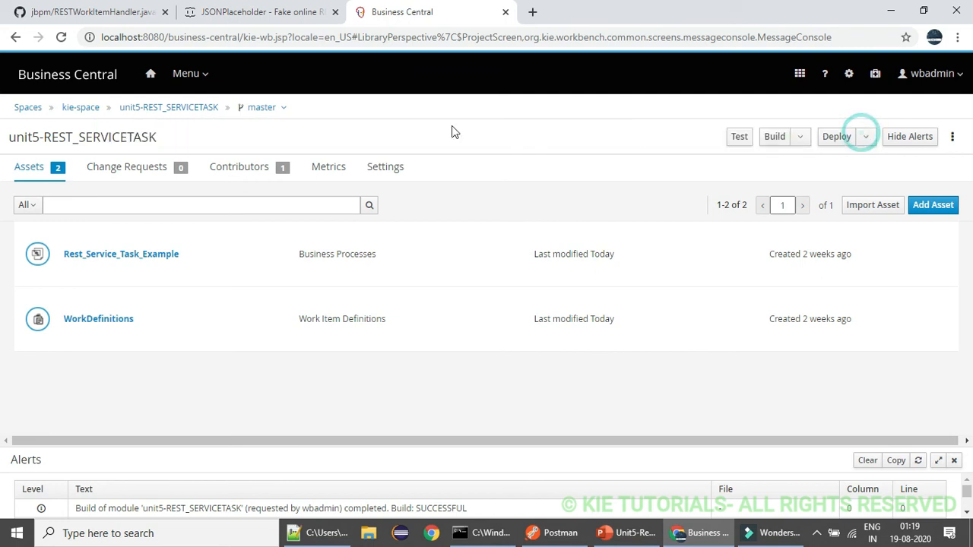
- Start a new process instance of the Rest_Service_Task_Example definition, leaving the Output field empty
click(207, 79)
click(532, 163)
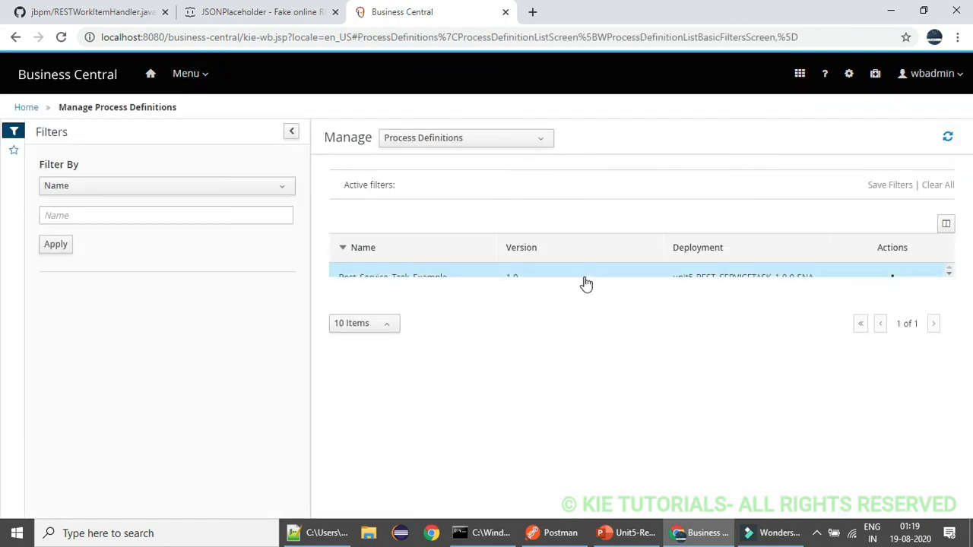
click(567, 281)
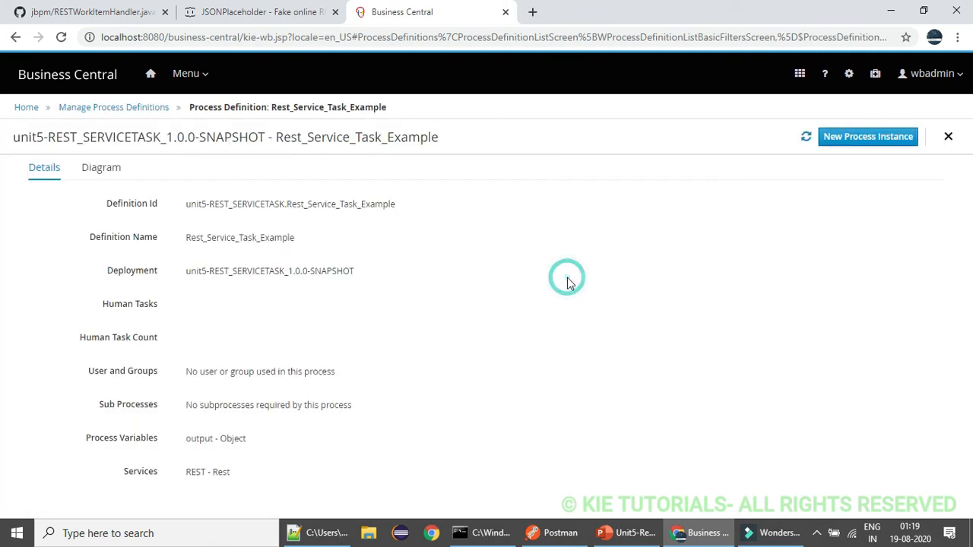
click(851, 135)
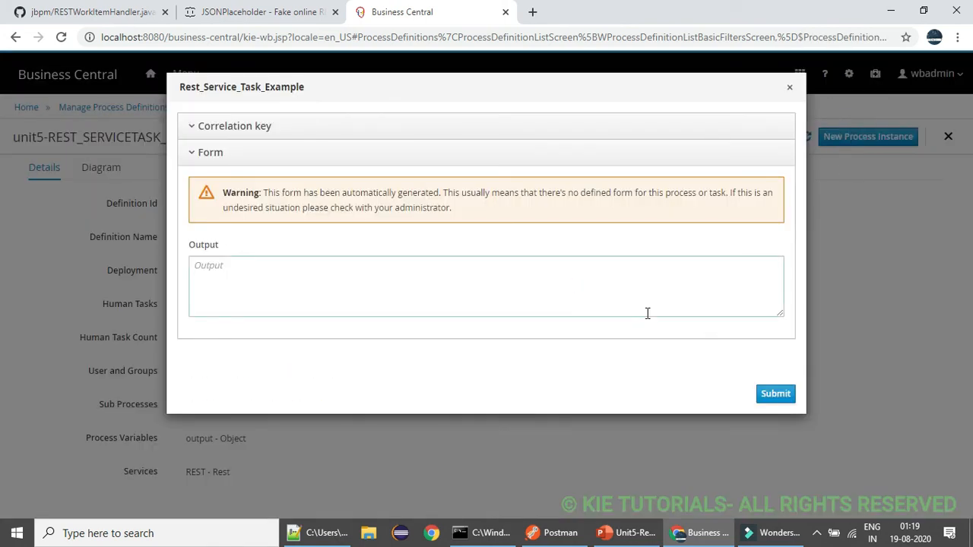
click(772, 394)
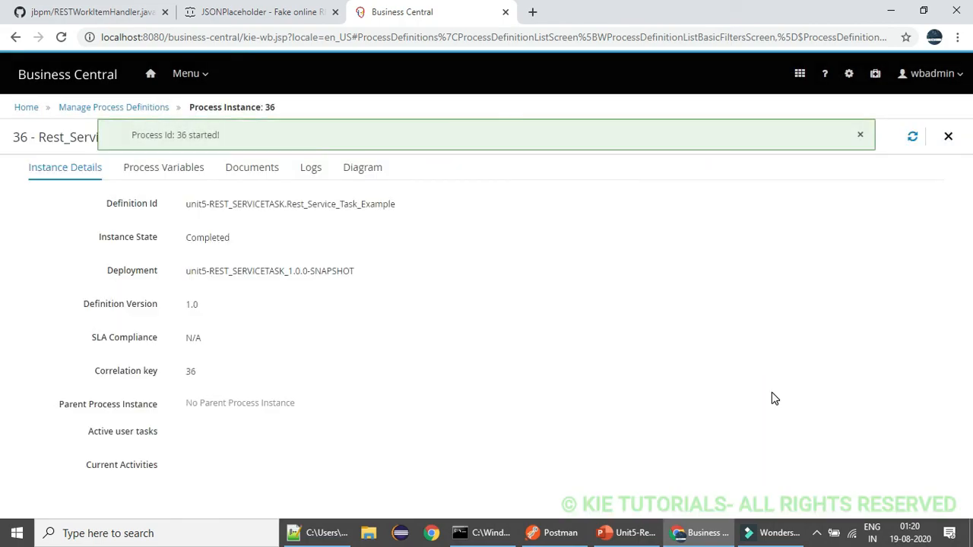
- Switch to the standalone.bat server console and examine the output logged around the REST call
click(469, 536)
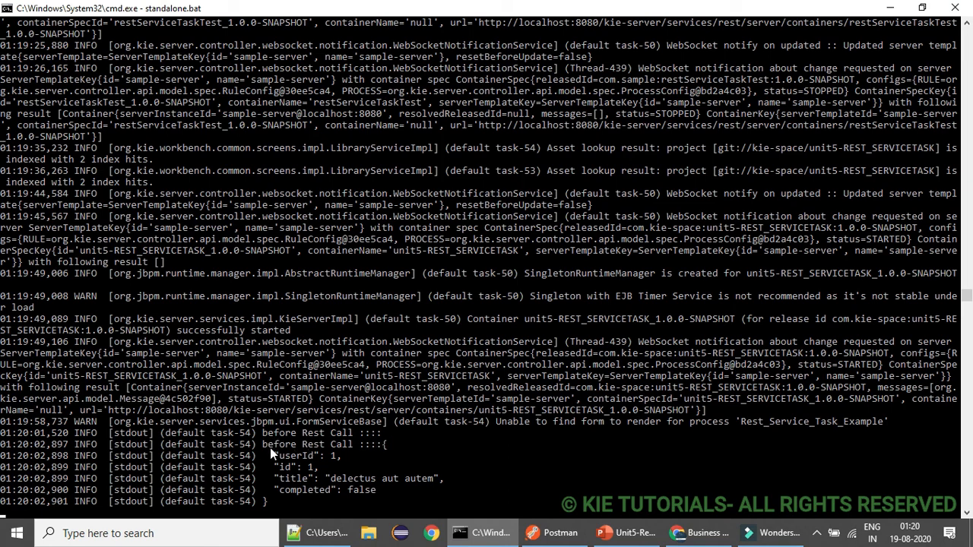
drag(264, 444, 284, 500)
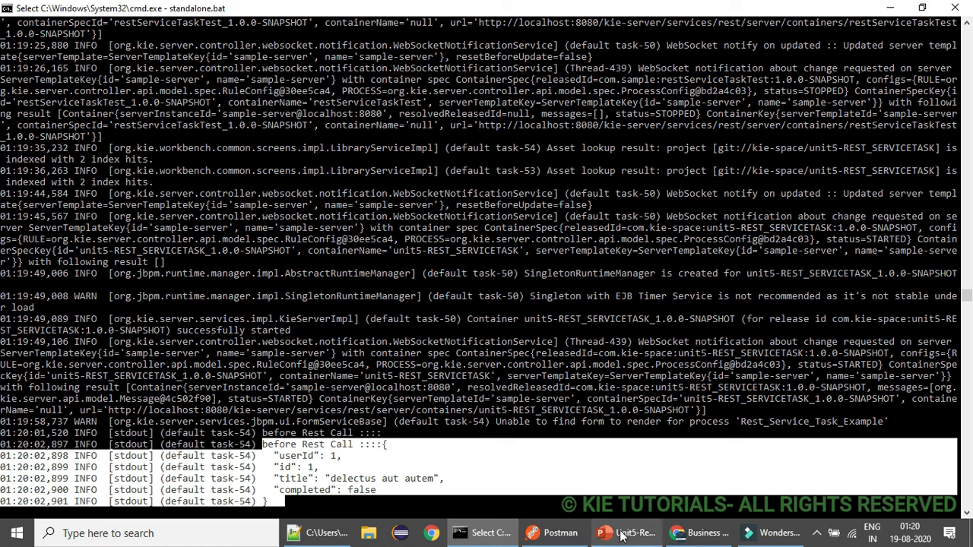
mouse_move(473, 530)
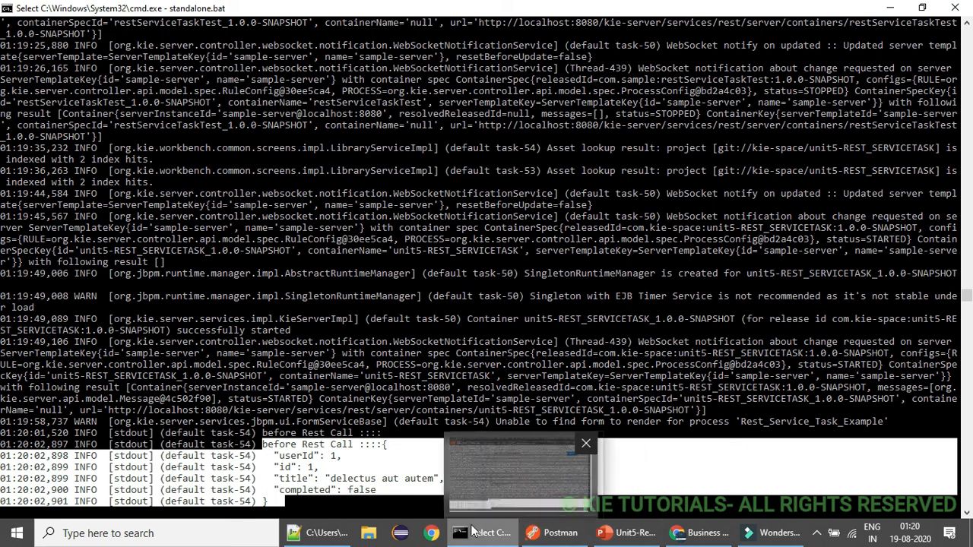
- Return to the RESTWorkItemHandler.java source on GitHub and review its class description, WID parameters, constants and constructors
click(688, 534)
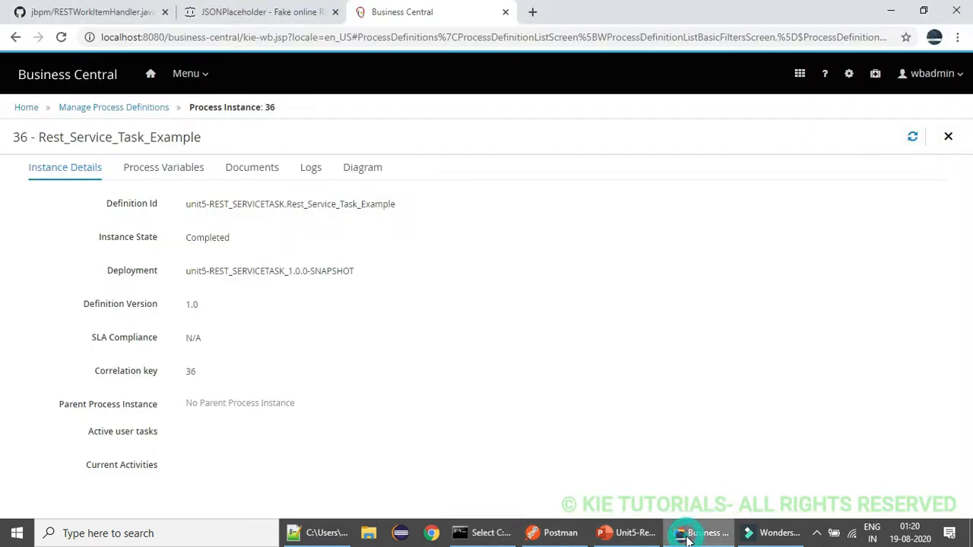
click(91, 12)
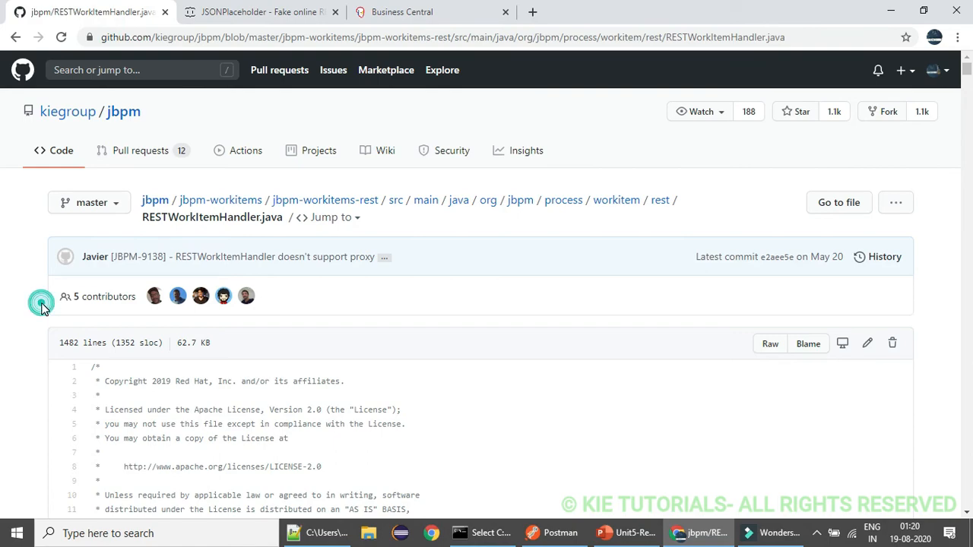
scroll(42, 308, down, 1)
scroll(42, 308, down, 12)
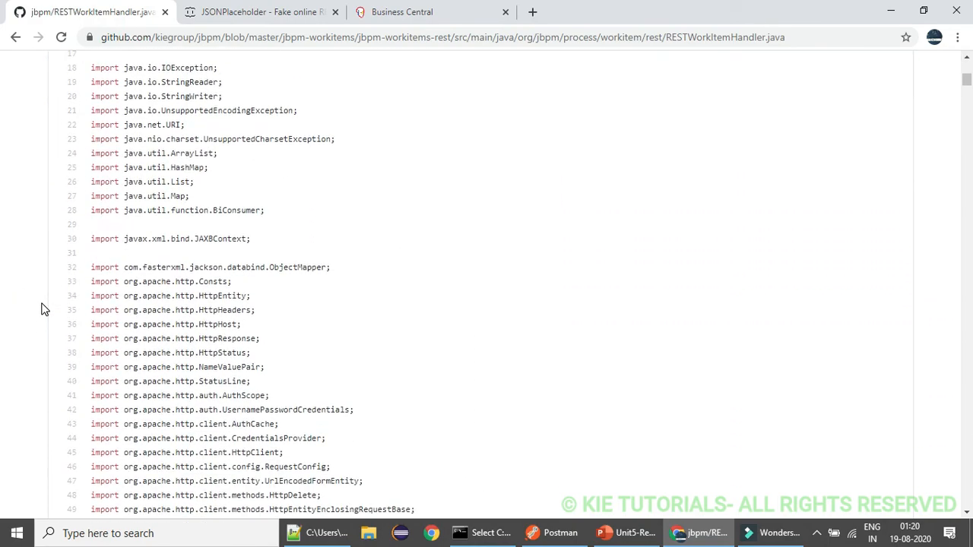
scroll(42, 308, down, 20)
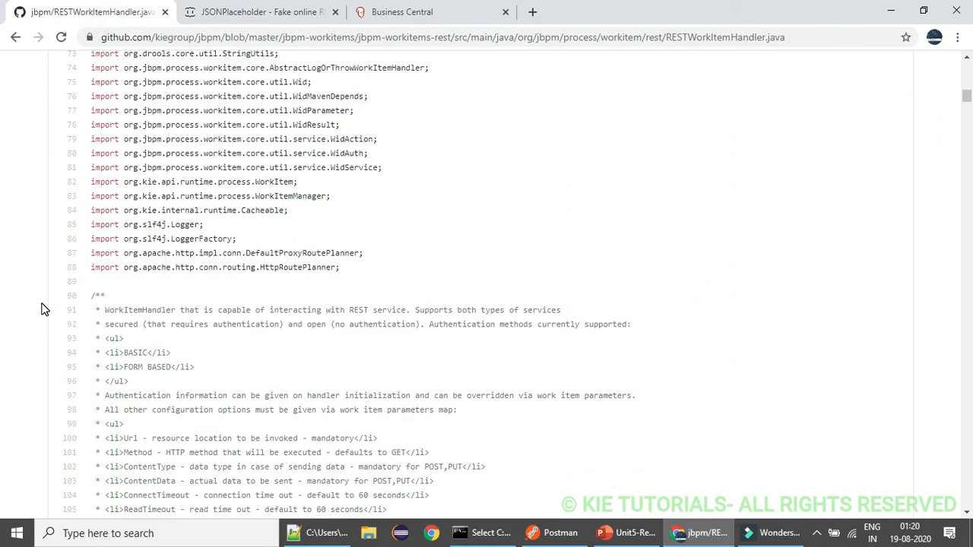
scroll(41, 308, down, 9)
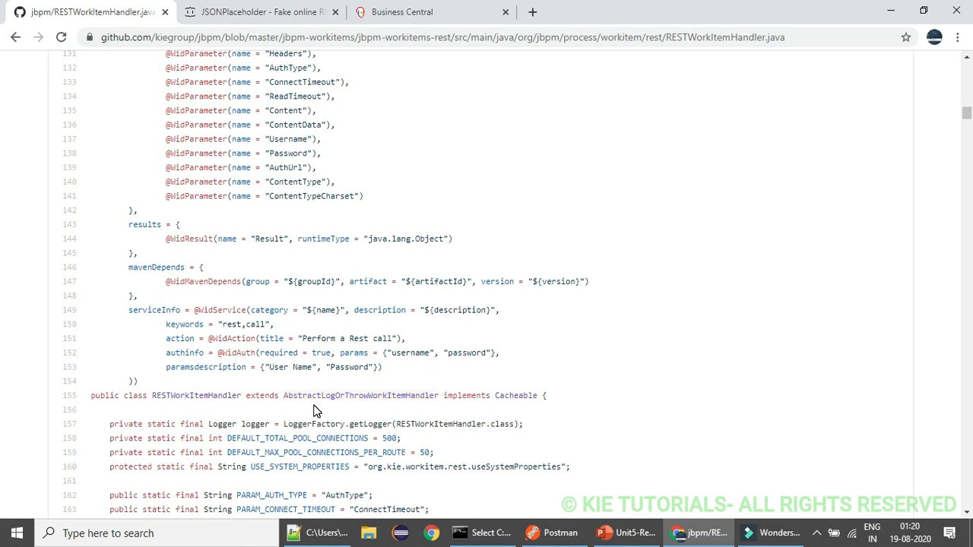
click(67, 338)
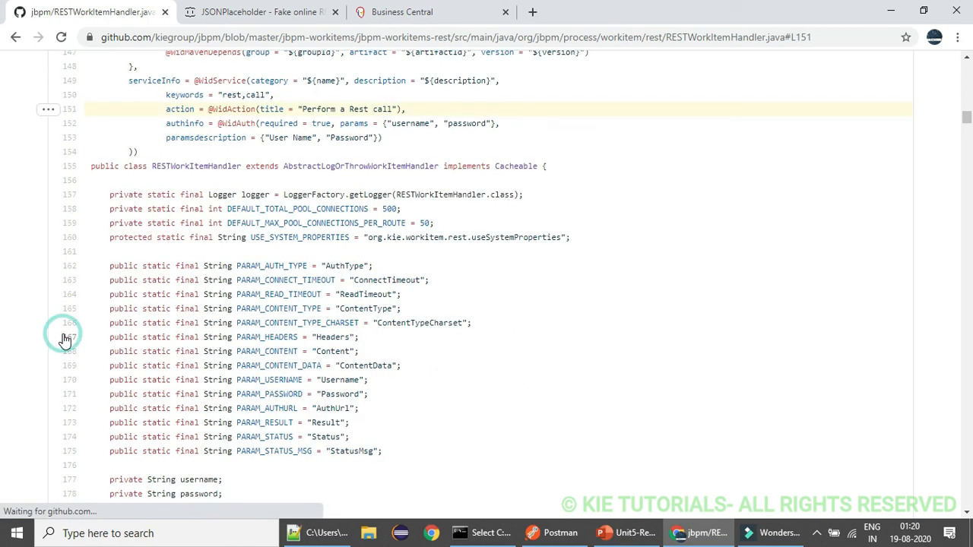
scroll(65, 341, down, 5)
scroll(64, 341, down, 3)
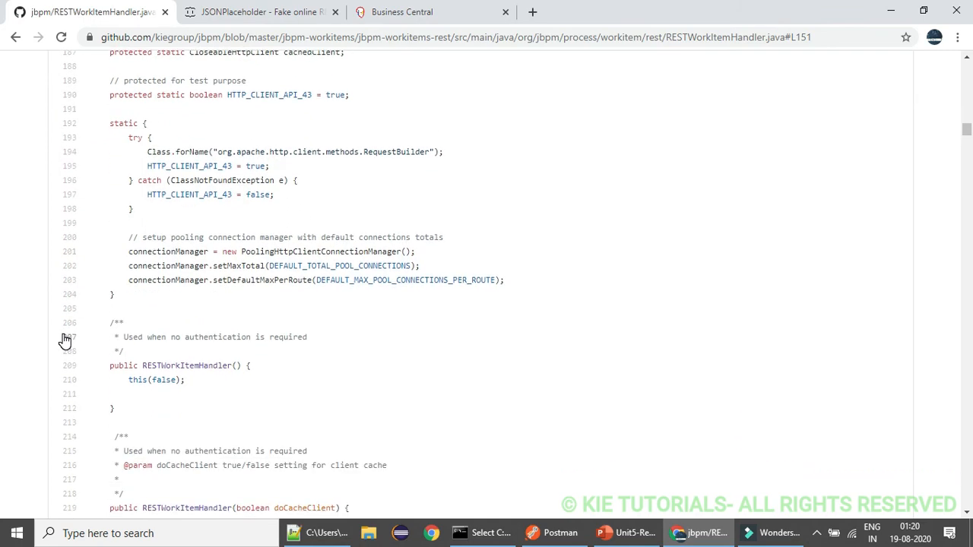
- Search the source page for executewo to find the executeWorkItem method
key(ctrl+f)
text(exu)
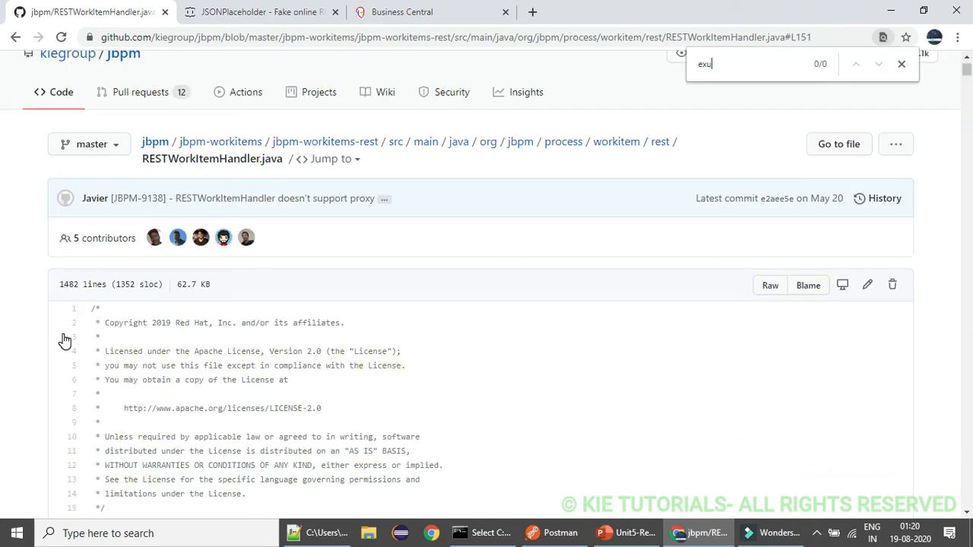
key(BackSpace)
text(ecute)
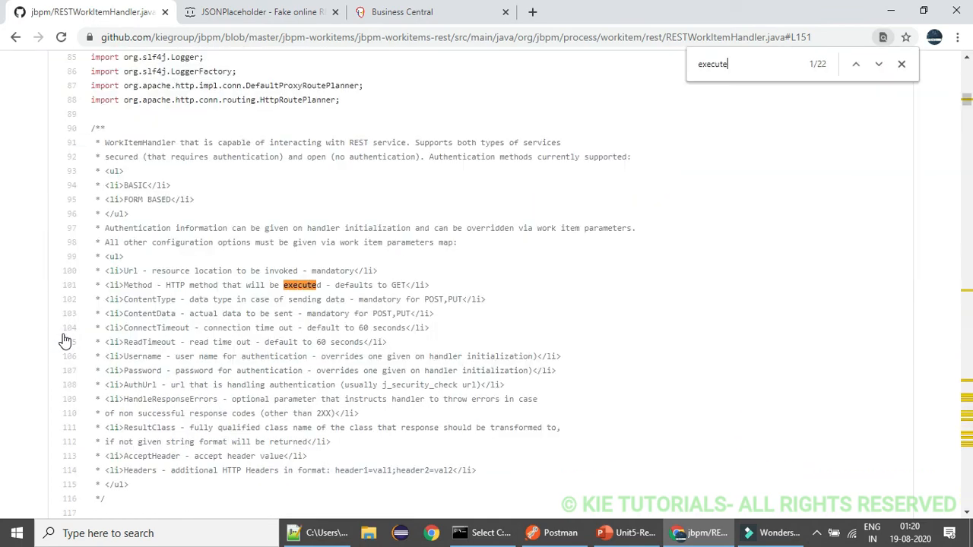
text(wo)
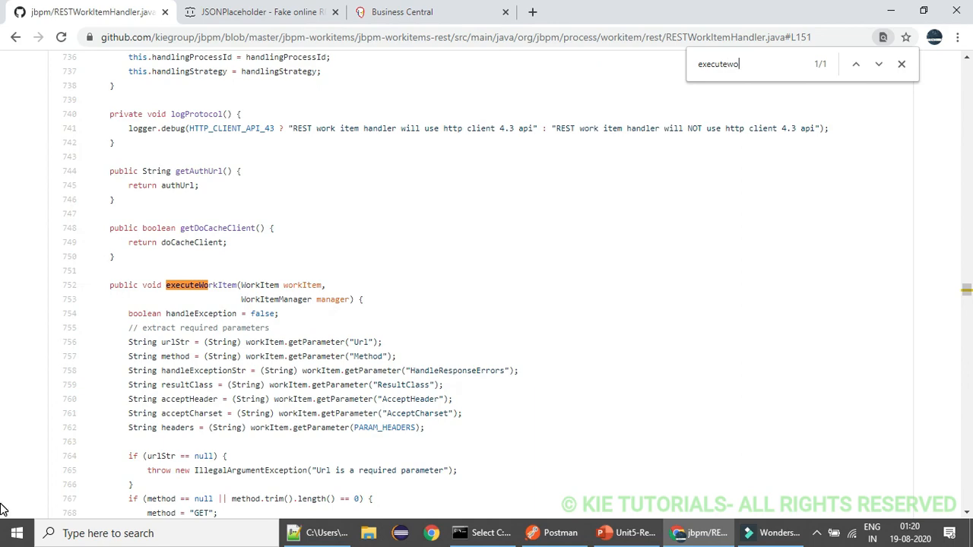
click(225, 269)
double_click(215, 286)
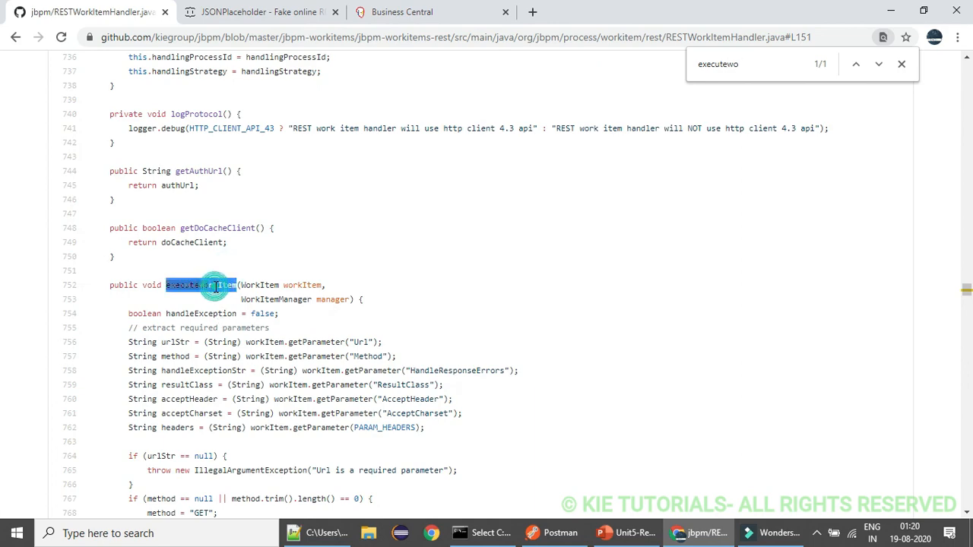
click(293, 271)
- Examine how executeWorkItem extracts its required parameters, from the Url through the headers
scroll(296, 272, down, 1)
scroll(296, 275, down, 1)
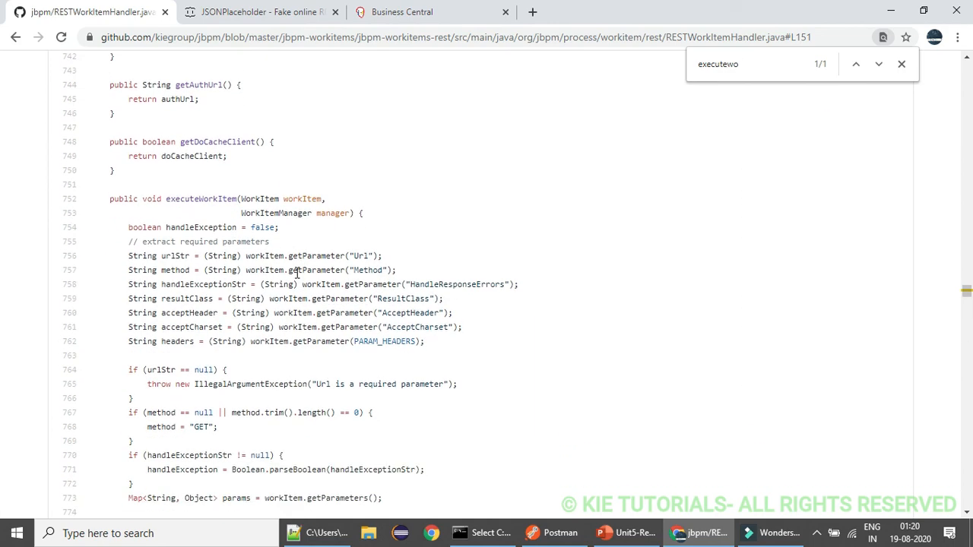
drag(122, 260, 437, 344)
click(466, 342)
double_click(174, 257)
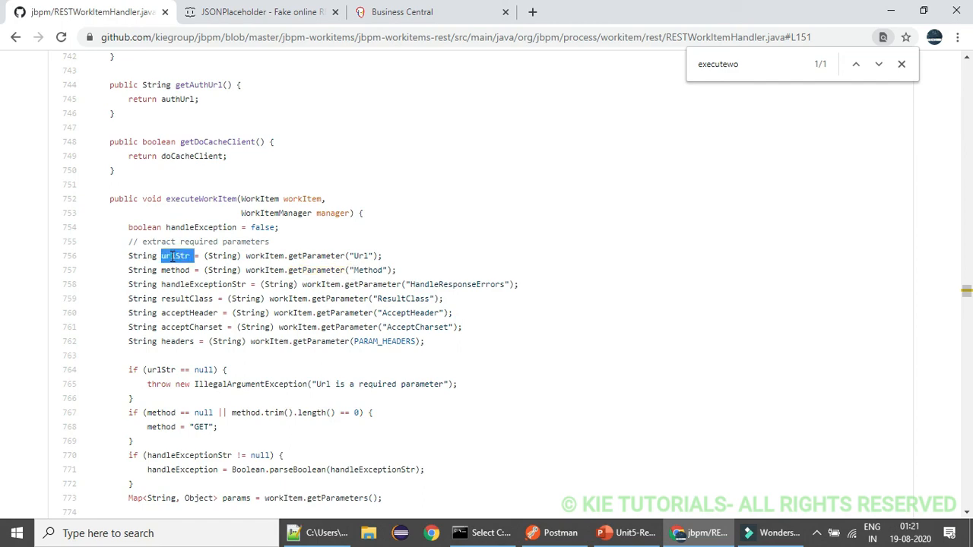
click(101, 314)
- Review the authentication, timeout and header handling in executeWorkItem down to where httpClient is created
scroll(101, 314, down, 3)
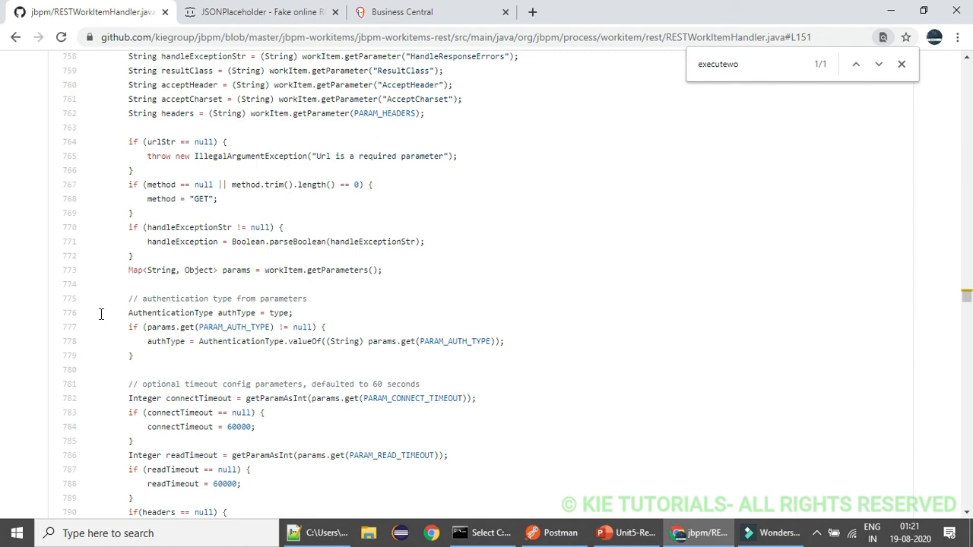
scroll(100, 314, down, 5)
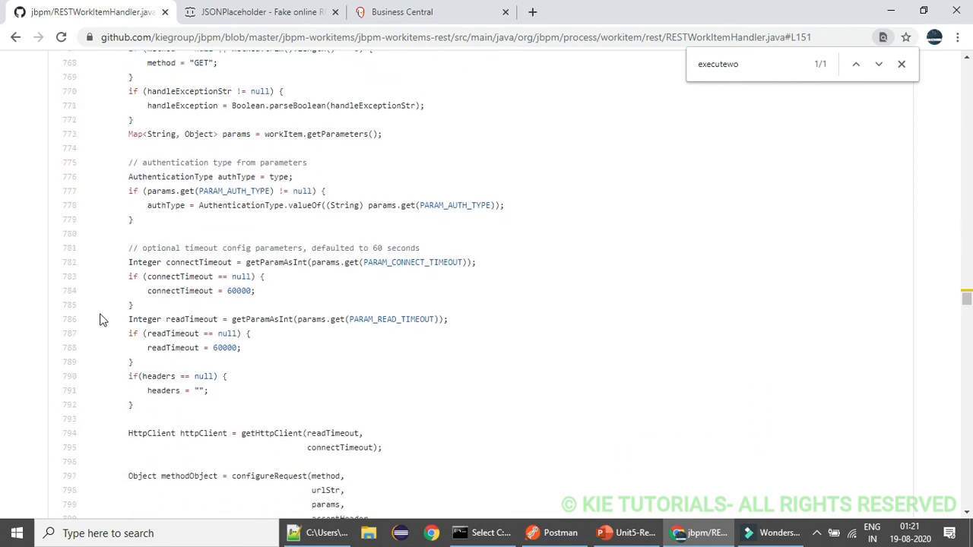
scroll(101, 314, down, 1)
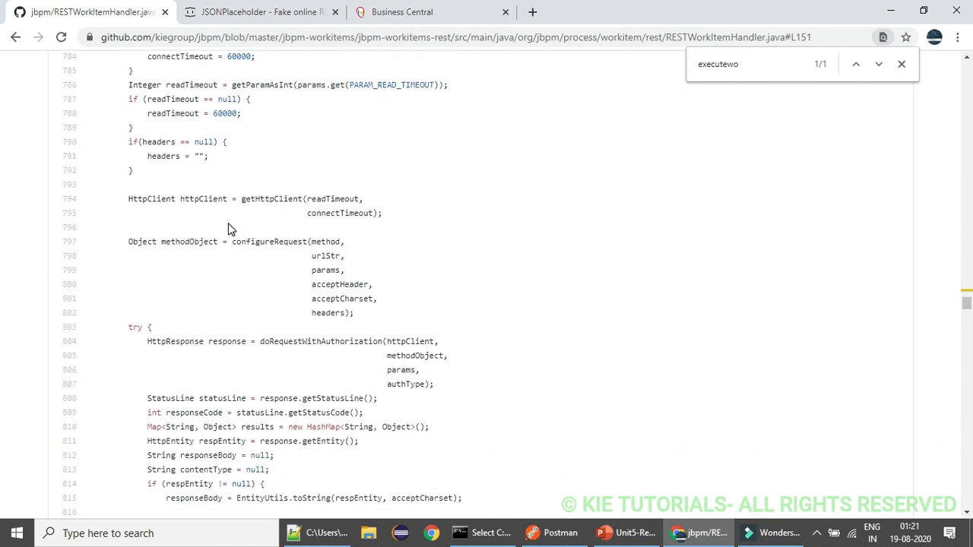
double_click(212, 200)
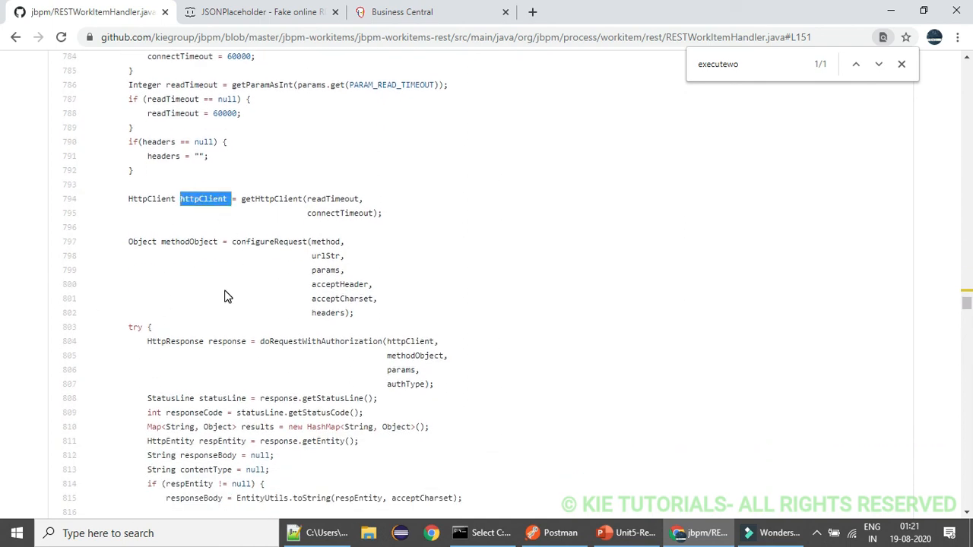
- Examine how executeWorkItem sends the request through doRequestWithAuthorization and stores the returned HttpResponse
double_click(298, 342)
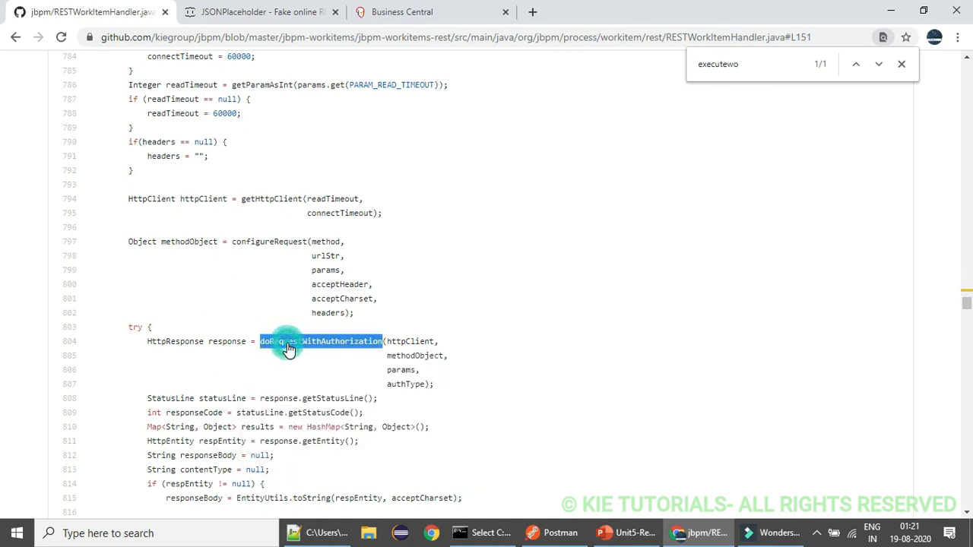
double_click(232, 342)
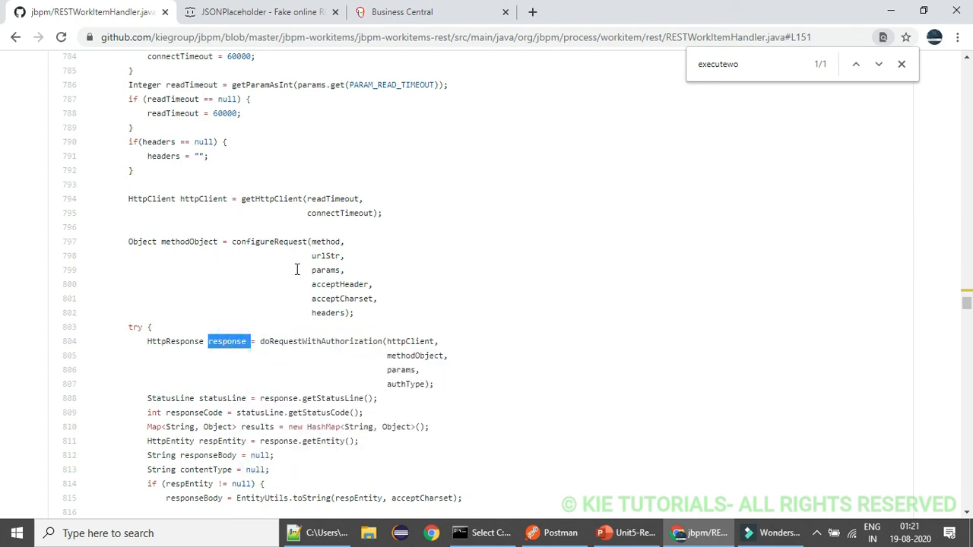
scroll(297, 270, down, 1)
scroll(297, 269, down, 1)
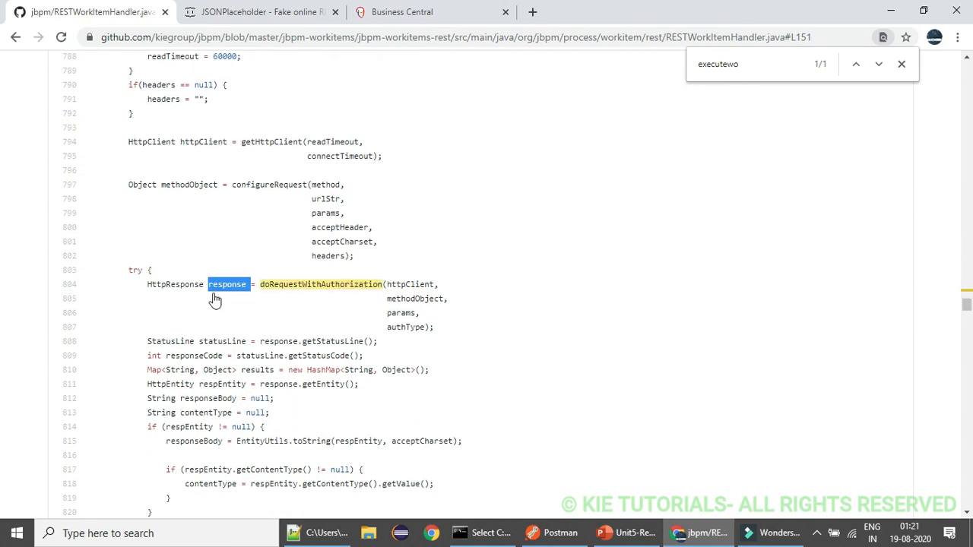
double_click(167, 285)
click(237, 318)
- Review how the response body and content type are read from the response entity
scroll(237, 320, down, 3)
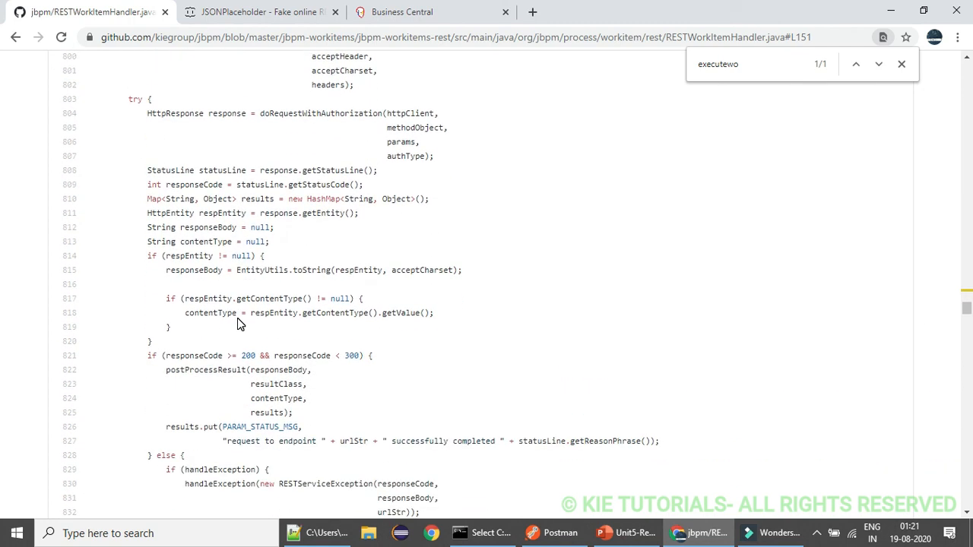
double_click(196, 271)
click(133, 290)
- Review the response code handling and the manager.completeWorkItem call that passes the work item ID and results
scroll(133, 290, down, 5)
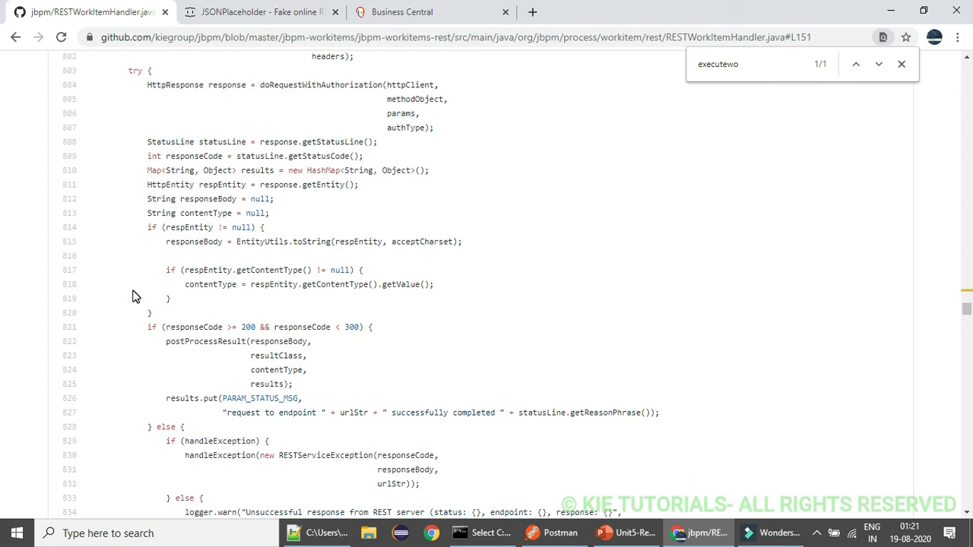
scroll(133, 291, down, 2)
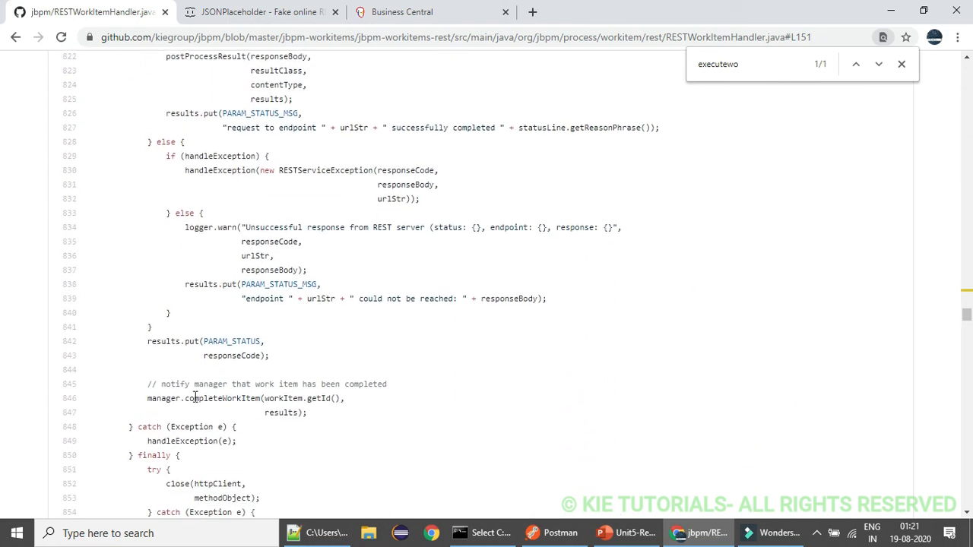
drag(146, 398, 361, 412)
click(361, 413)
click(181, 300)
click(11, 154)
mouse_move(560, 532)
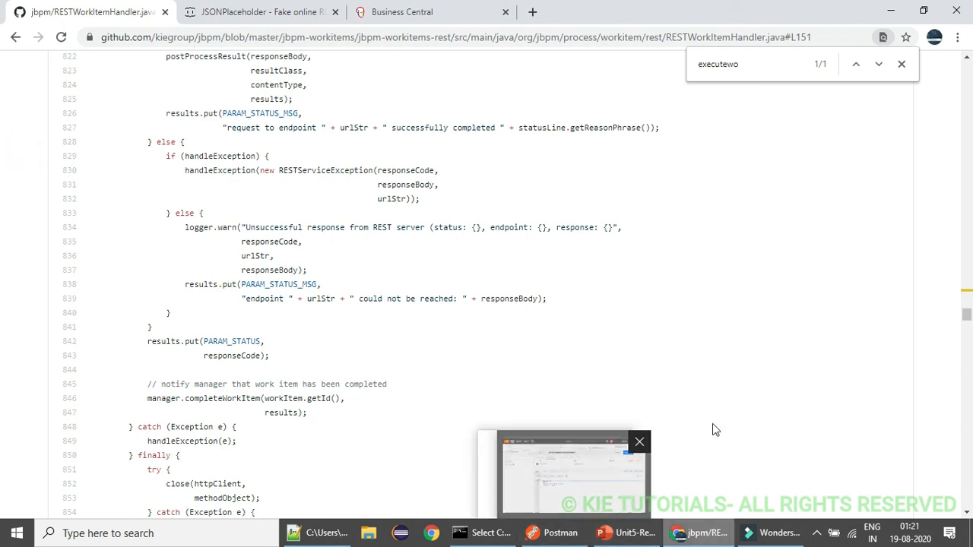